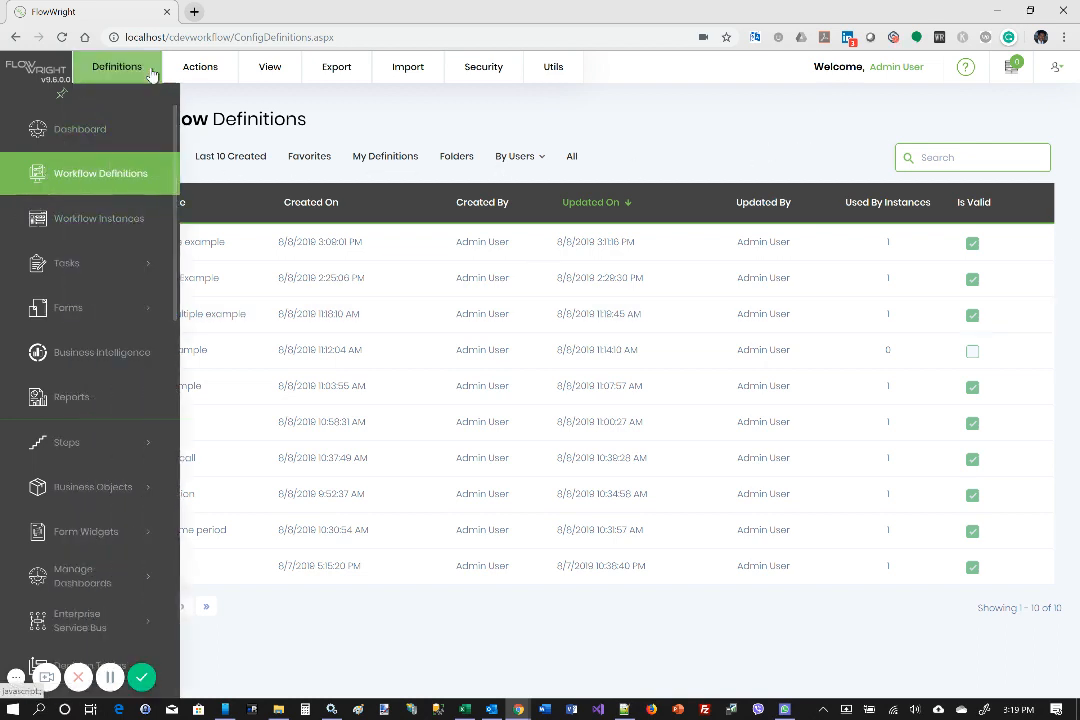
Create a workflow definition named "Child workflow" and open it in the designer.
{"action": "mouse_move", "coordinate": [176, 76]}
{"action": "left_click", "coordinate": [196, 107]}
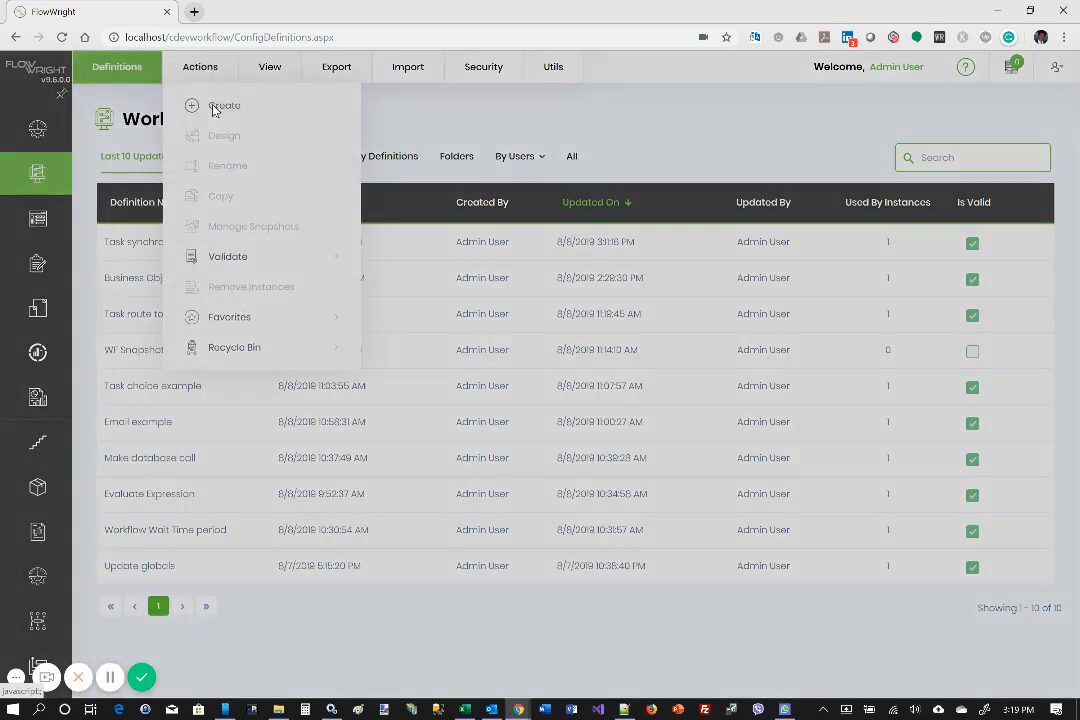
{"action": "type", "text": "C"}
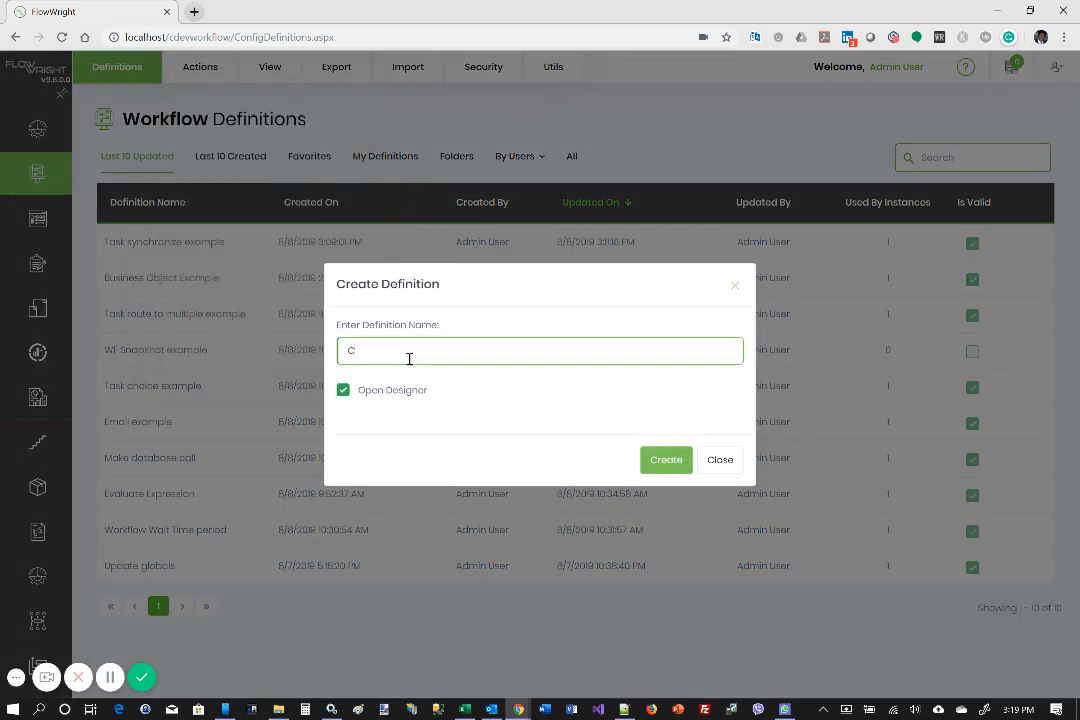
{"action": "type", "text": "hild workflow"}
{"action": "left_click", "coordinate": [653, 460]}
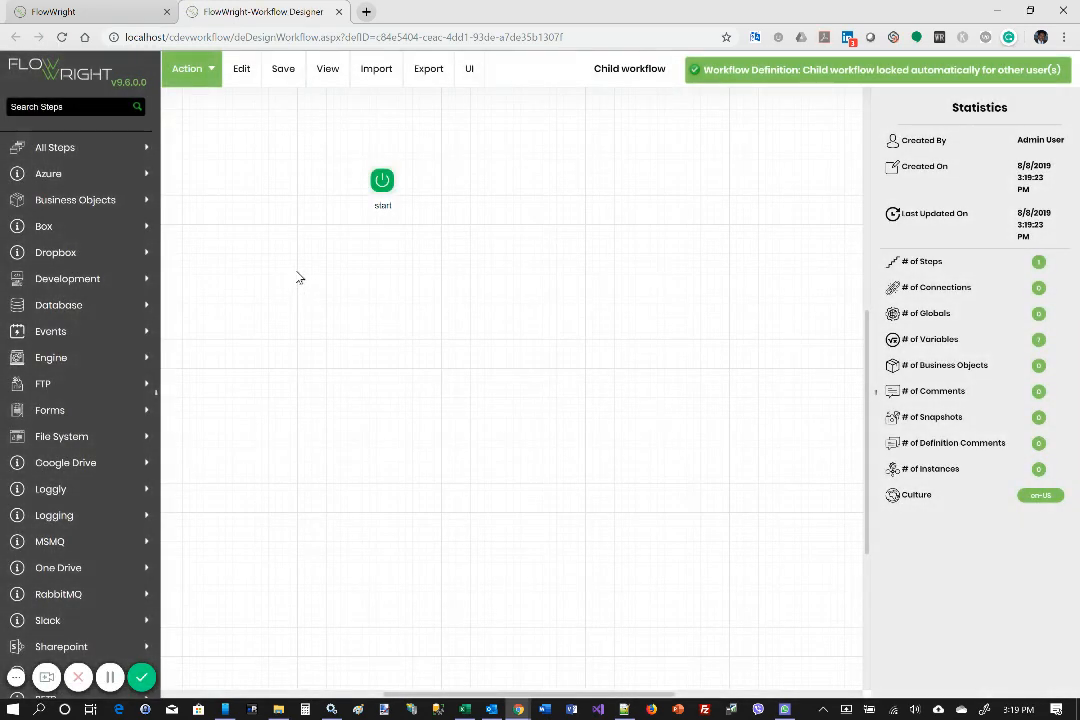
Search the steps for "task", place a "Route tasks to users" step beside the start step, and connect start to it.
{"action": "left_click", "coordinate": [83, 106]}
{"action": "type", "text": "t"}
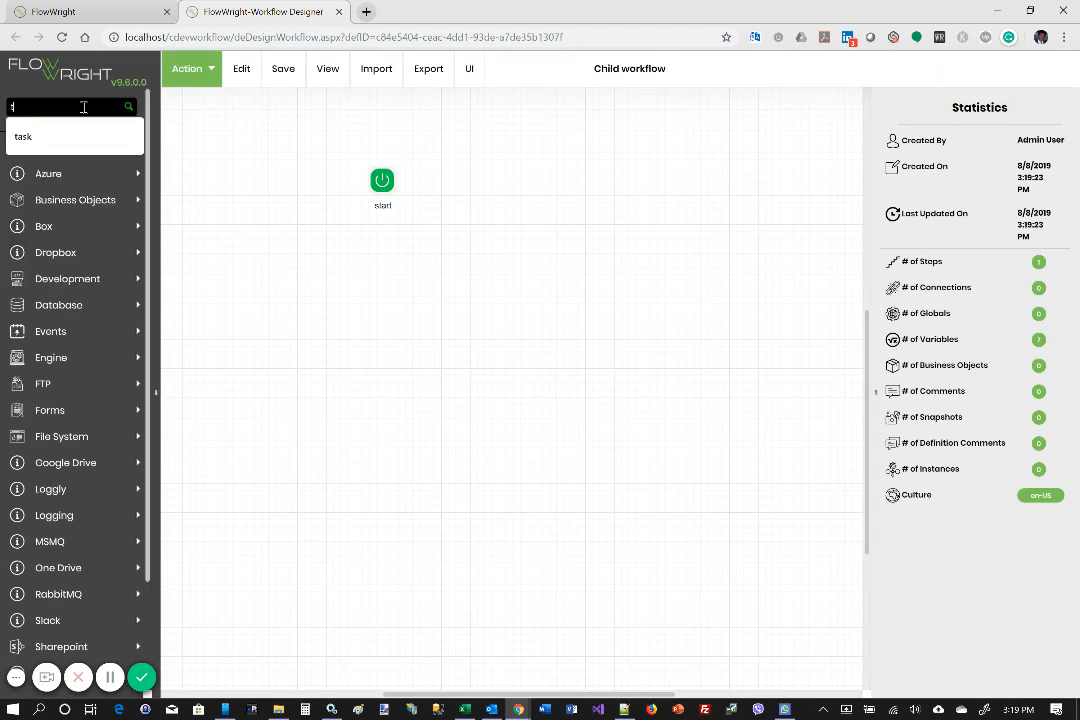
{"action": "type", "text": "ask"}
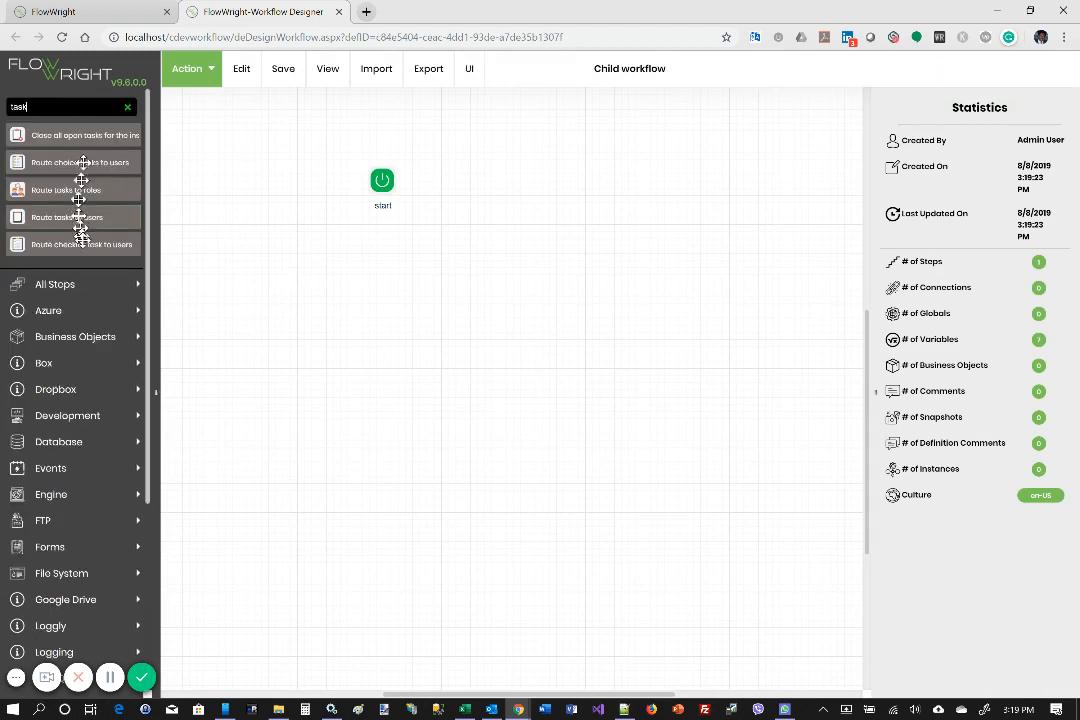
{"action": "left_click_drag", "start_coordinate": [82, 220], "coordinate": [566, 180]}
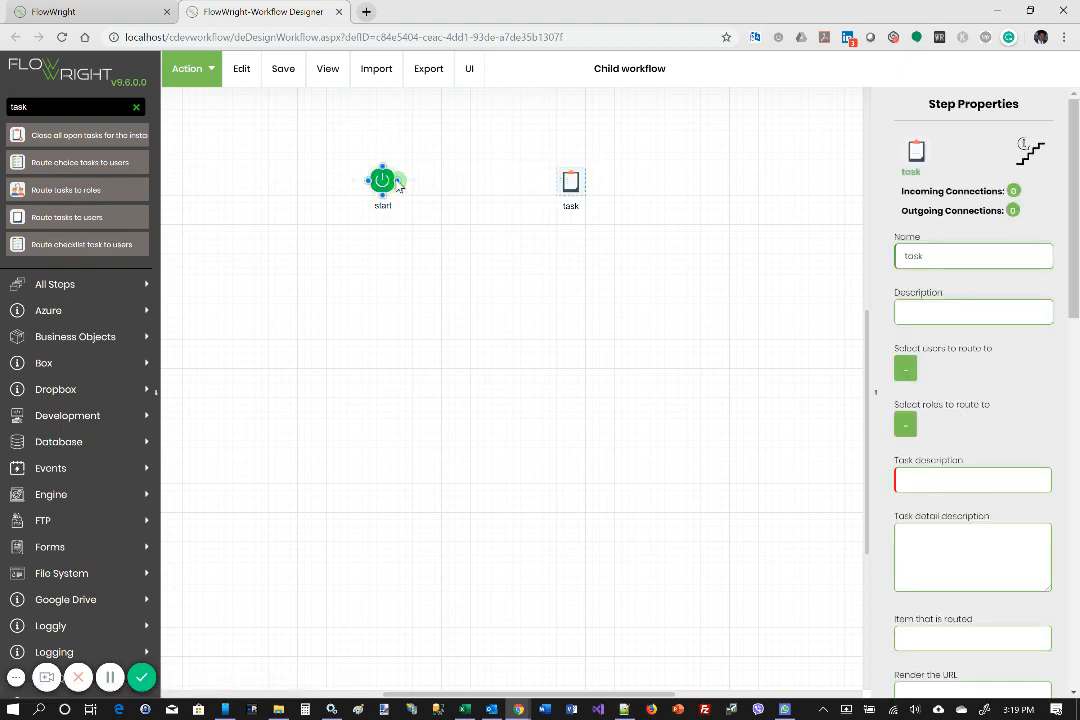
{"action": "left_click_drag", "start_coordinate": [398, 181], "coordinate": [571, 177]}
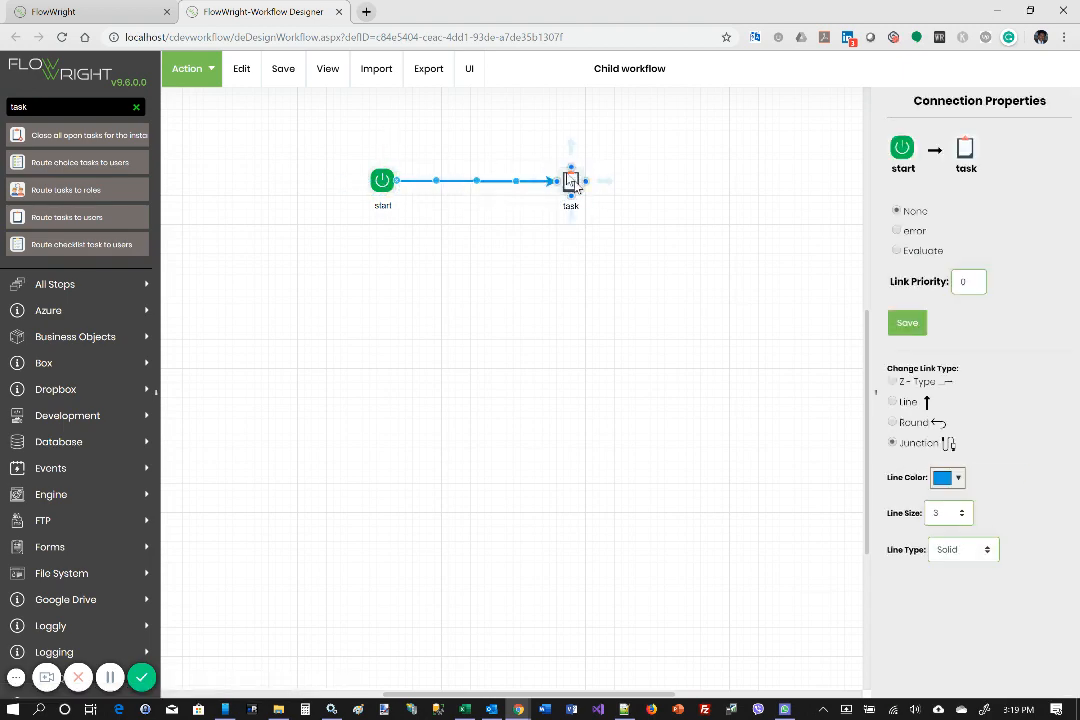
Set the task step to route to Admin User and save the user selection.
{"action": "left_click", "coordinate": [570, 180]}
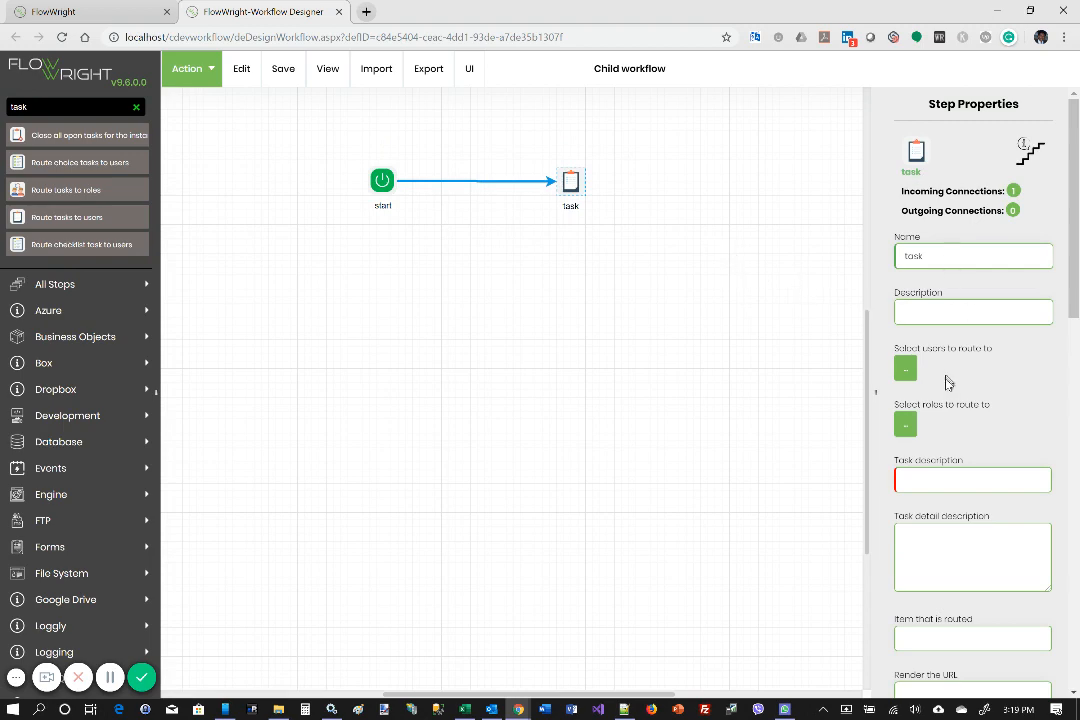
{"action": "left_click", "coordinate": [906, 371]}
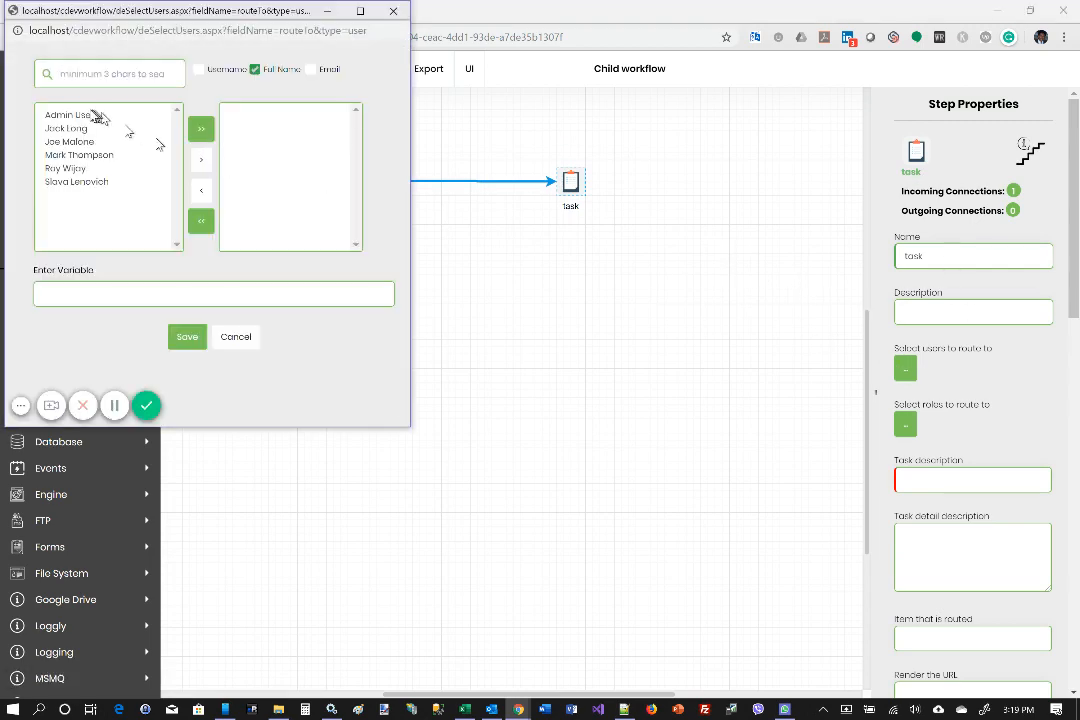
{"action": "left_click", "coordinate": [91, 117]}
{"action": "left_click", "coordinate": [200, 161]}
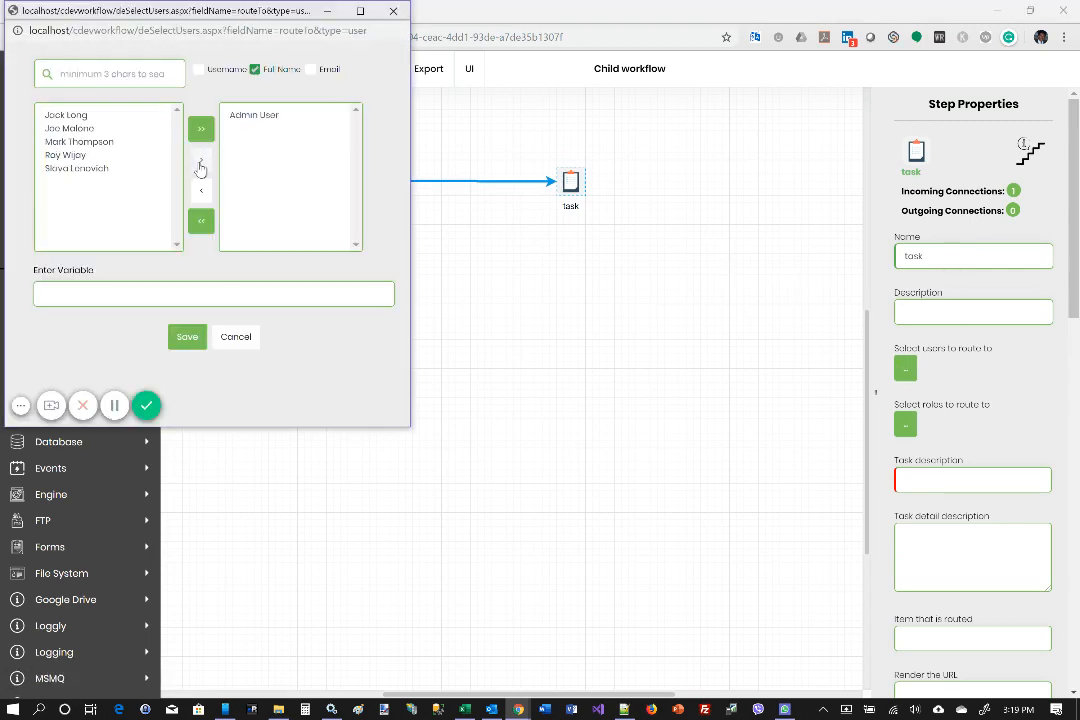
{"action": "left_click", "coordinate": [196, 342]}
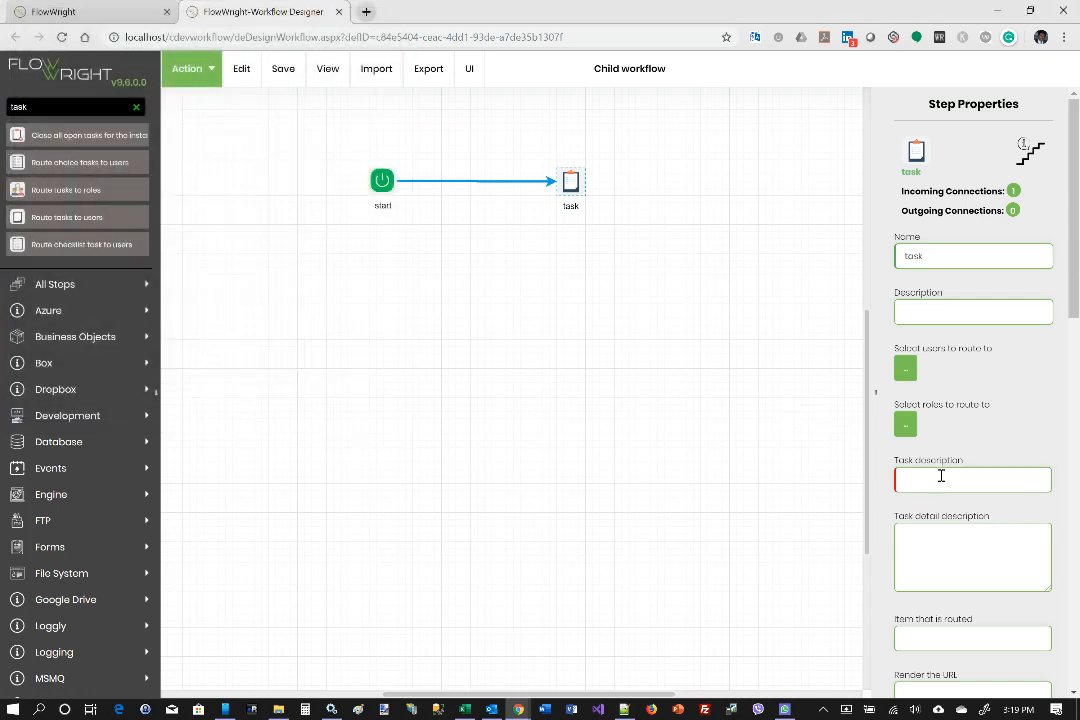
Enter "child process task approval" as the task description and save the task's step properties.
{"action": "type", "text": "child process task approval"}
{"action": "scroll", "coordinate": [962, 460], "scroll_direction": "down", "scroll_amount": 3}
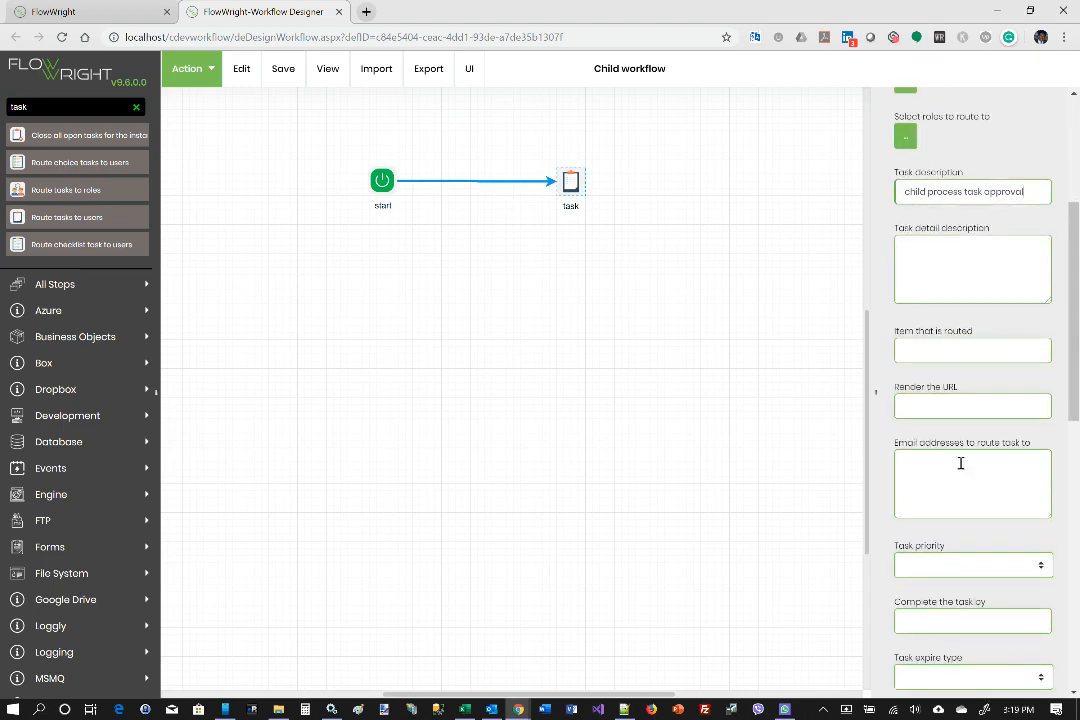
{"action": "scroll", "coordinate": [960, 463], "scroll_direction": "down", "scroll_amount": 3}
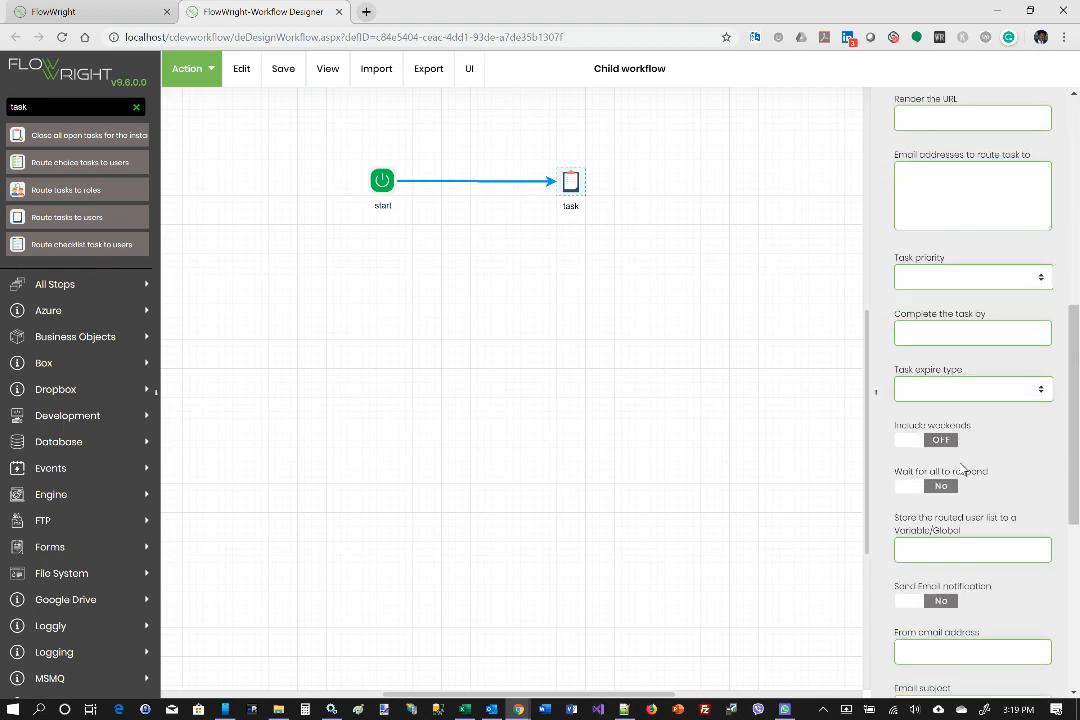
{"action": "scroll", "coordinate": [961, 465], "scroll_direction": "up", "scroll_amount": 3}
{"action": "scroll", "coordinate": [961, 465], "scroll_direction": "down", "scroll_amount": 7}
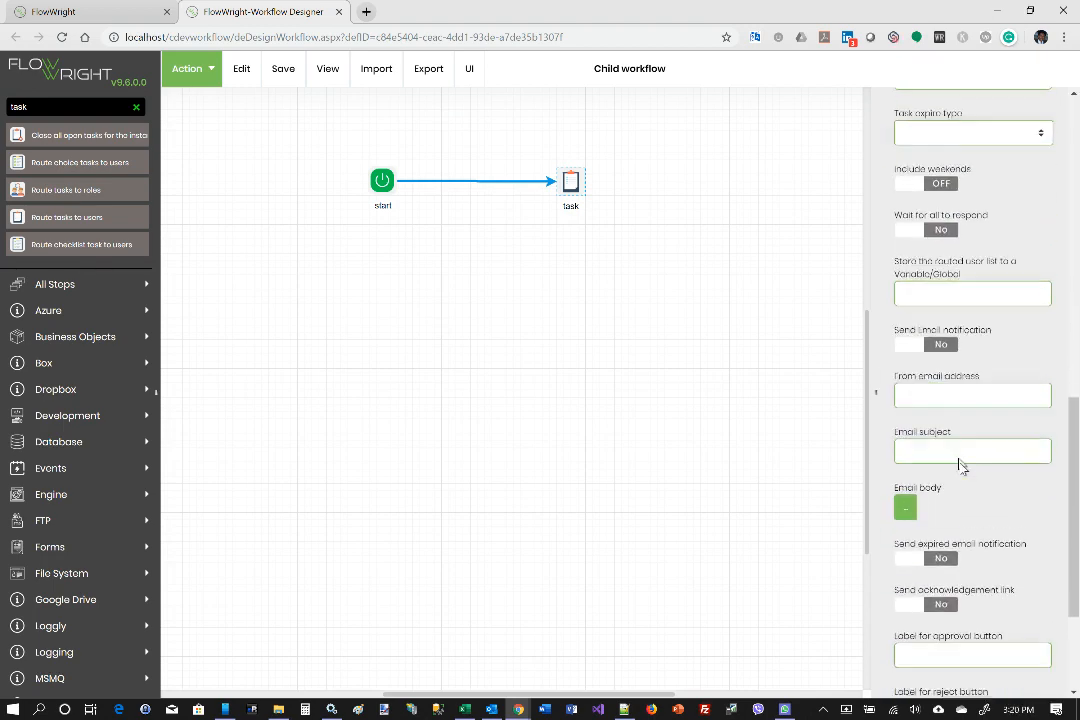
{"action": "left_click", "coordinate": [925, 650]}
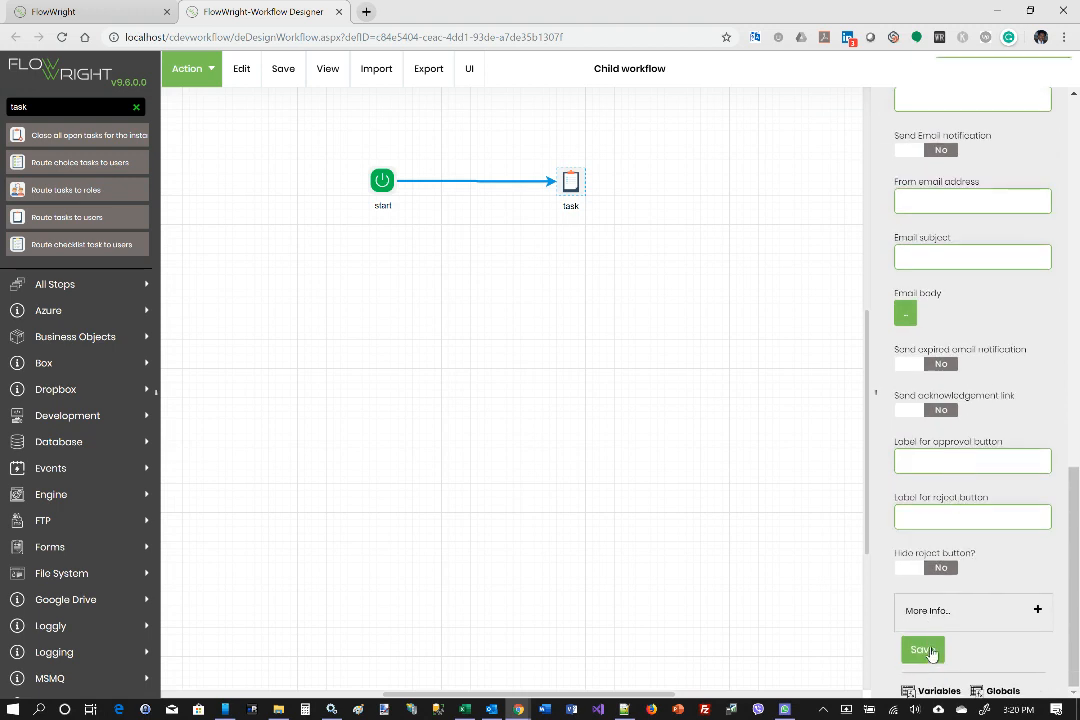
Save the Child workflow definition and close its designer, returning to the workflow definitions list.
{"action": "left_click", "coordinate": [283, 69]}
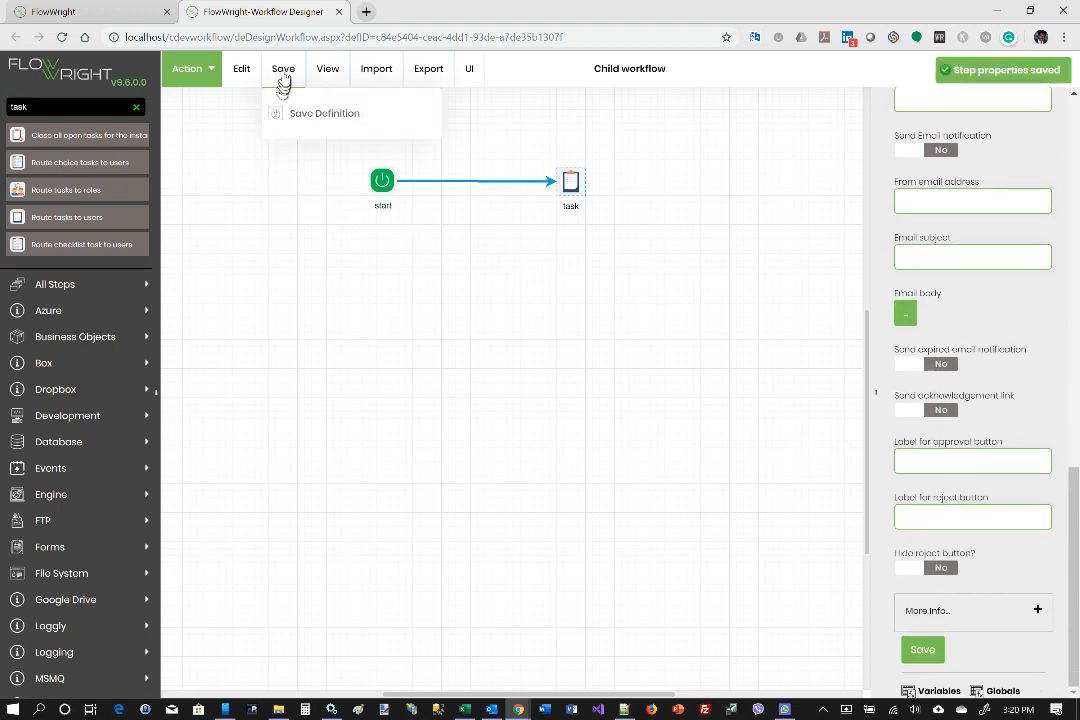
{"action": "left_click", "coordinate": [309, 119]}
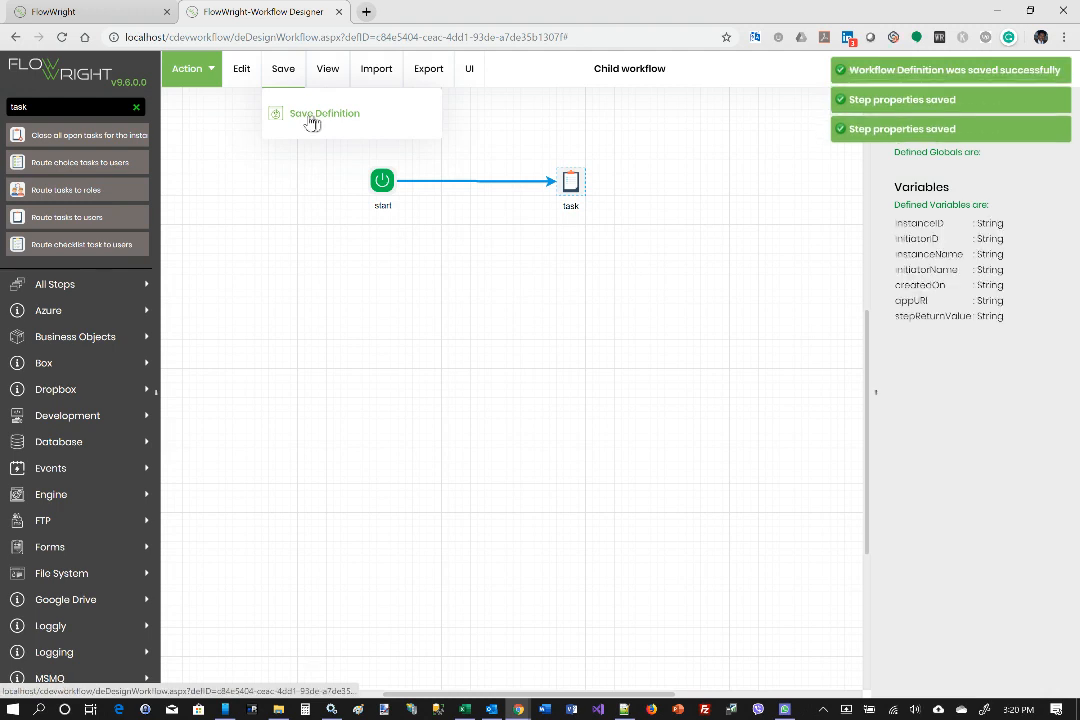
{"action": "left_click", "coordinate": [341, 12]}
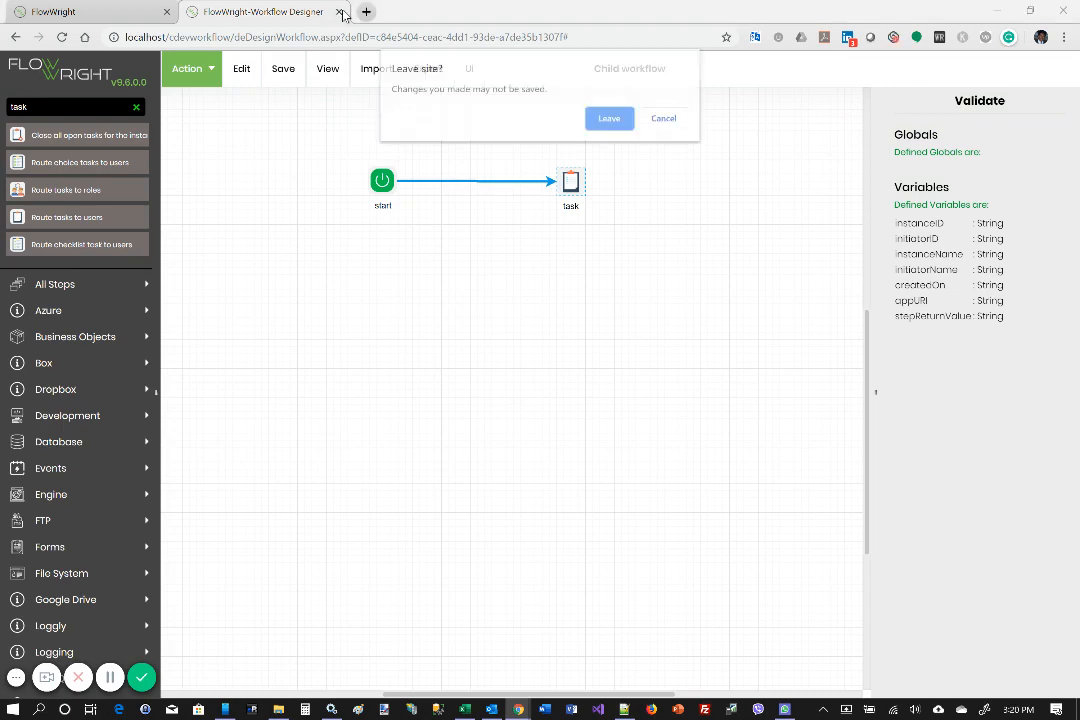
{"action": "left_click", "coordinate": [598, 119]}
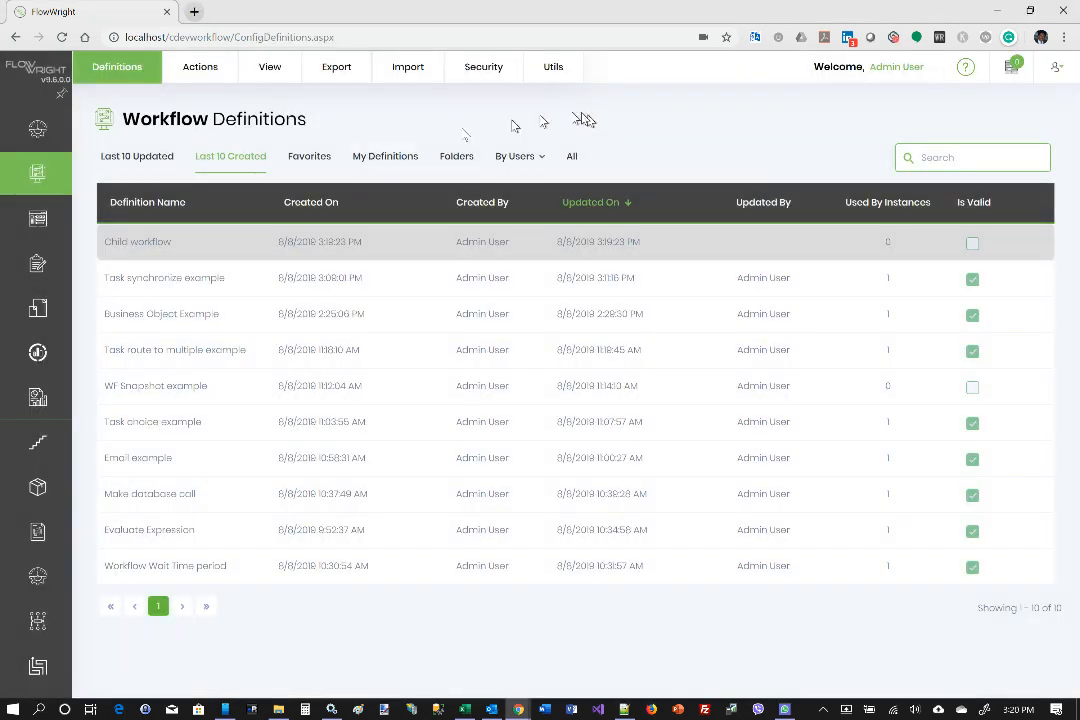
Create a workflow definition named "Parent workflow" and open it in the designer.
{"action": "left_click", "coordinate": [199, 80]}
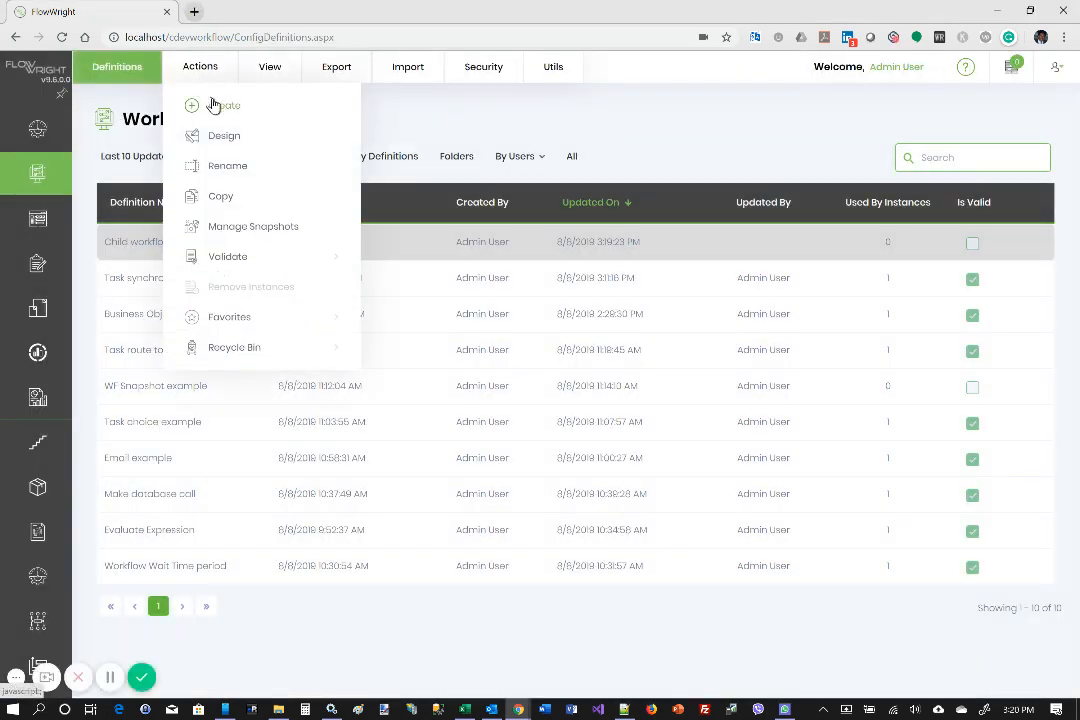
{"action": "left_click", "coordinate": [216, 107]}
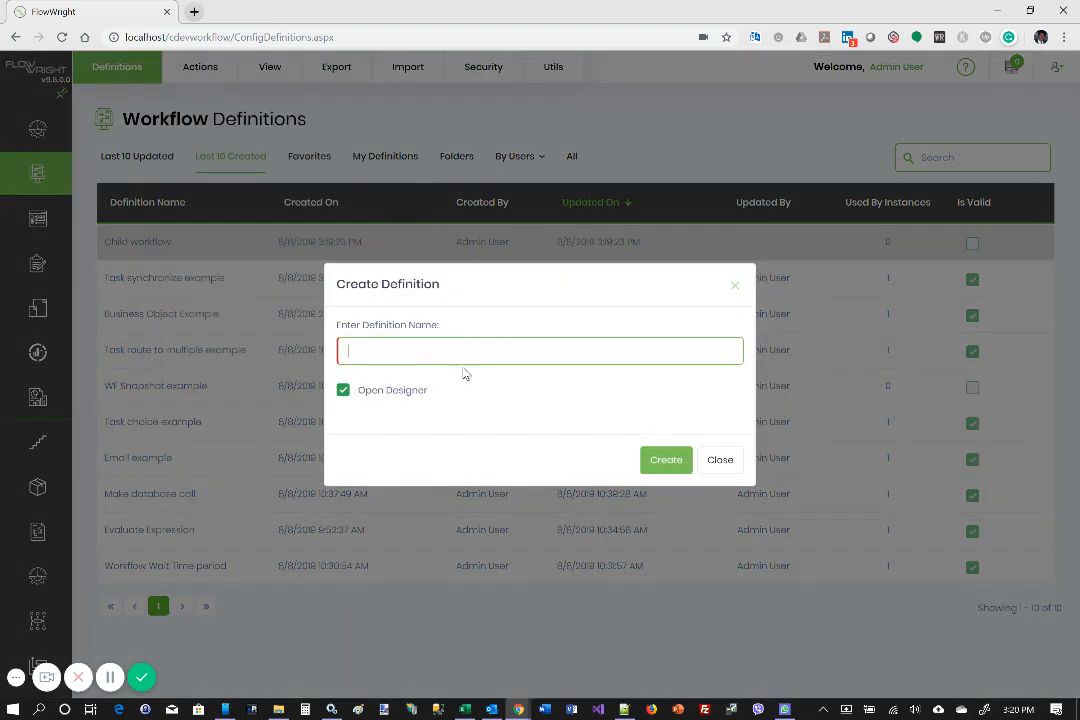
{"action": "left_click", "coordinate": [464, 352]}
{"action": "type", "text": "Parent workflow"}
{"action": "left_click", "coordinate": [666, 460]}
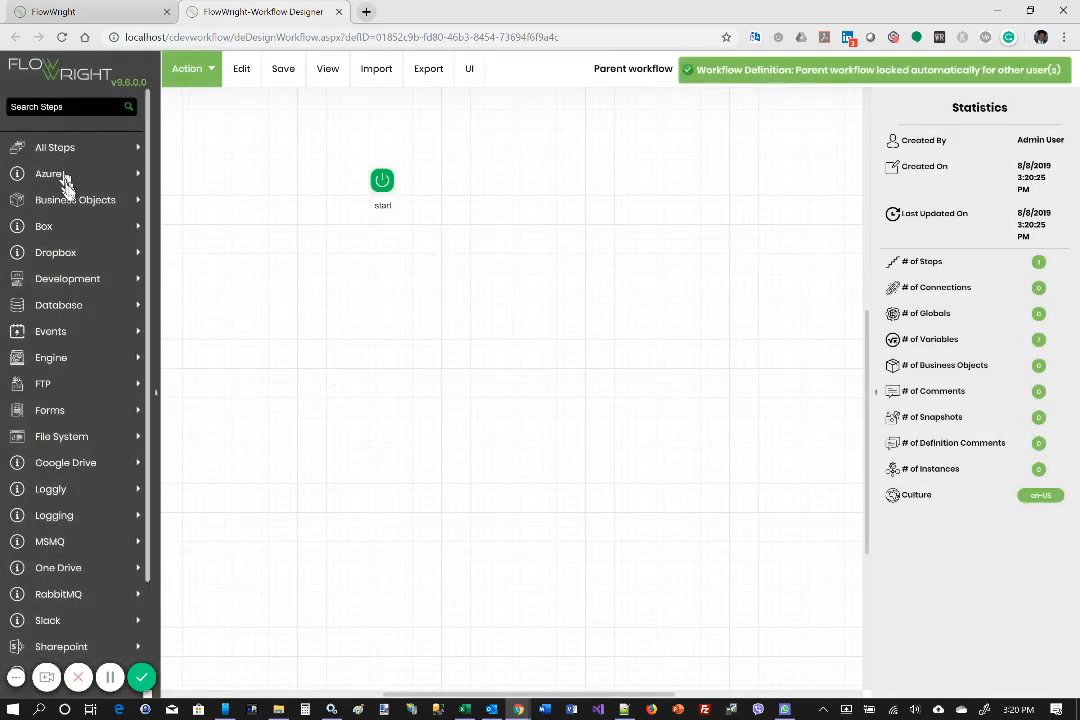
Search the steps for "sub", place a subworkflow step beside the start step, and connect start to it.
{"action": "left_click", "coordinate": [85, 107]}
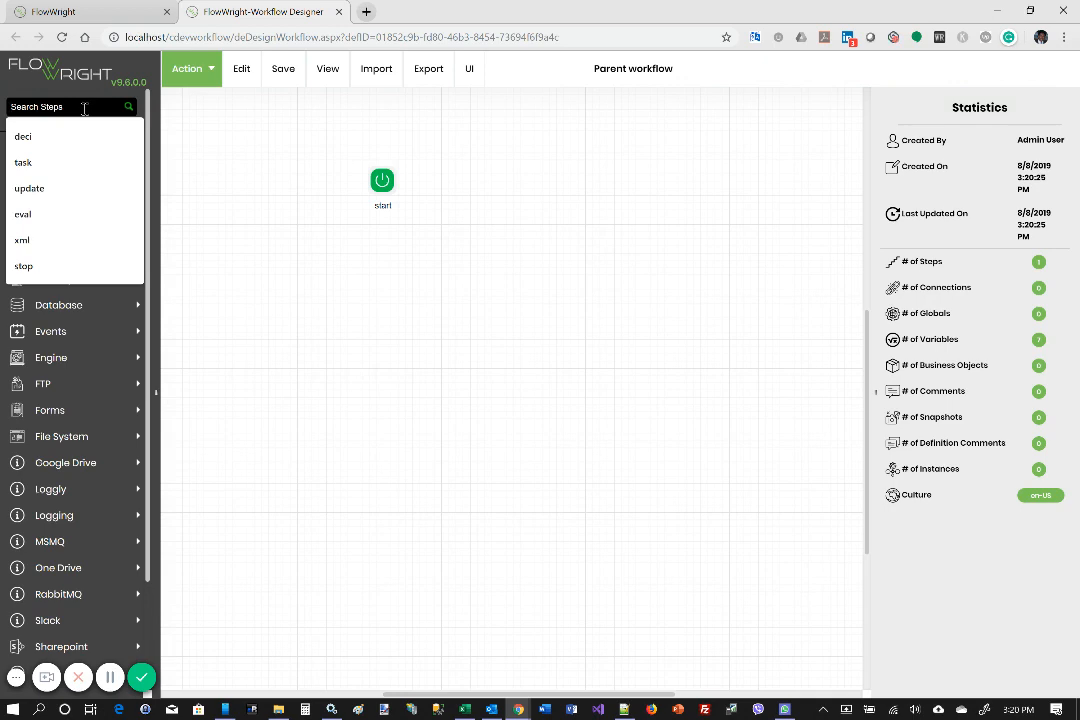
{"action": "type", "text": "sub"}
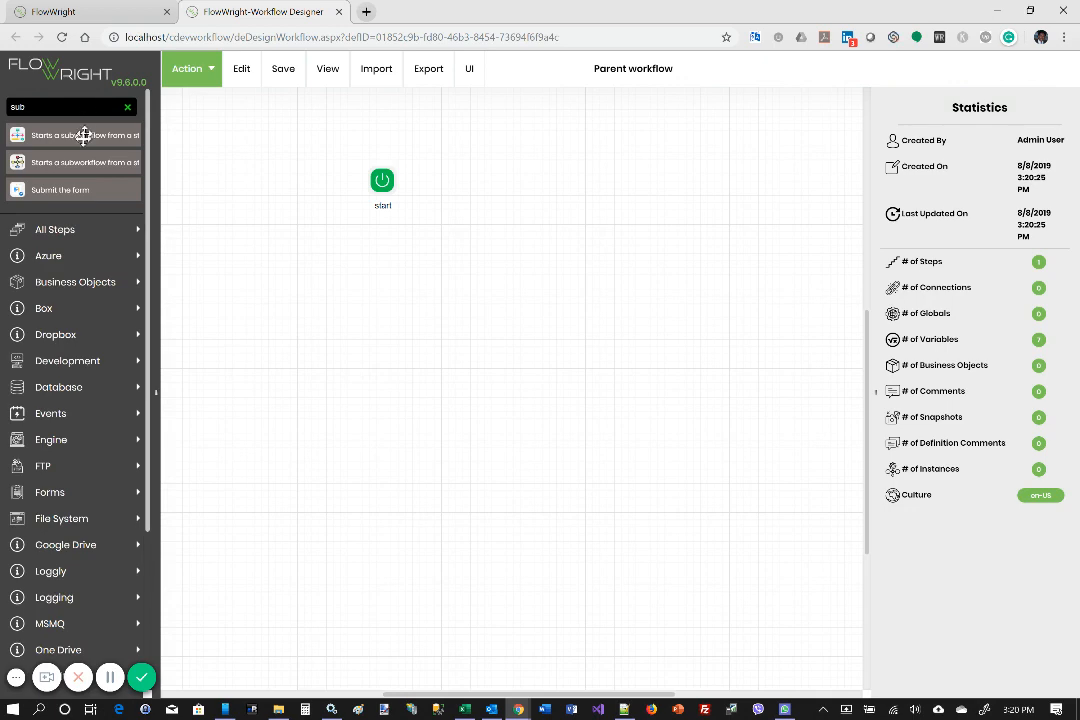
{"action": "mouse_move", "coordinate": [29, 169]}
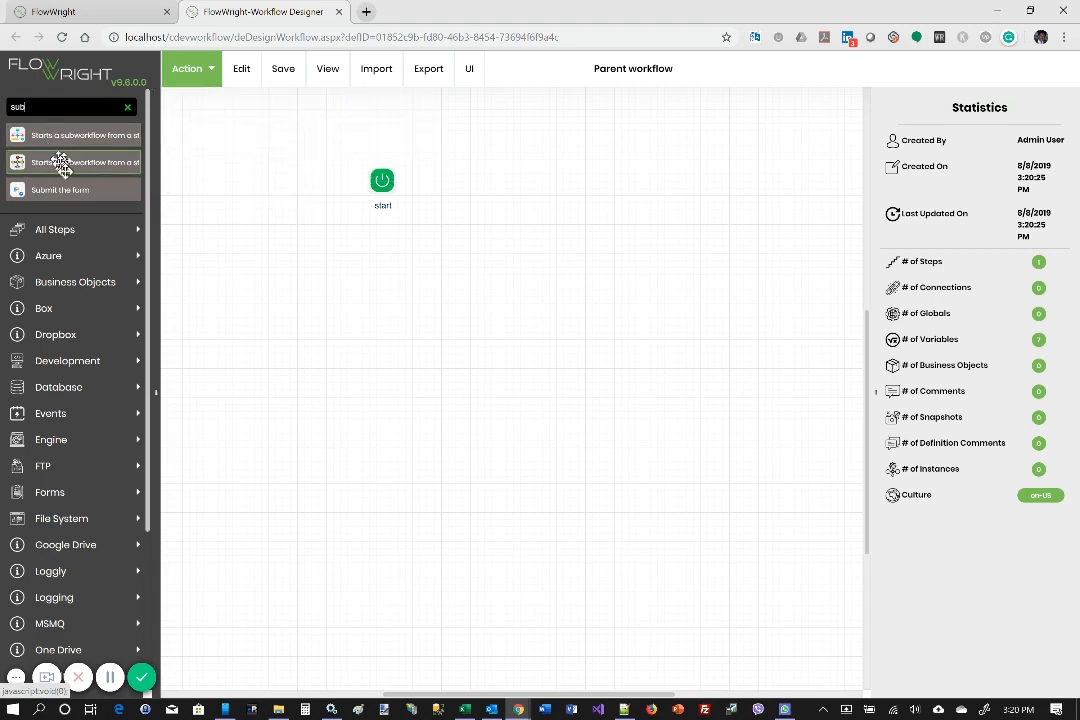
{"action": "left_click_drag", "start_coordinate": [63, 169], "coordinate": [536, 178]}
{"action": "left_click_drag", "start_coordinate": [390, 180], "coordinate": [540, 181]}
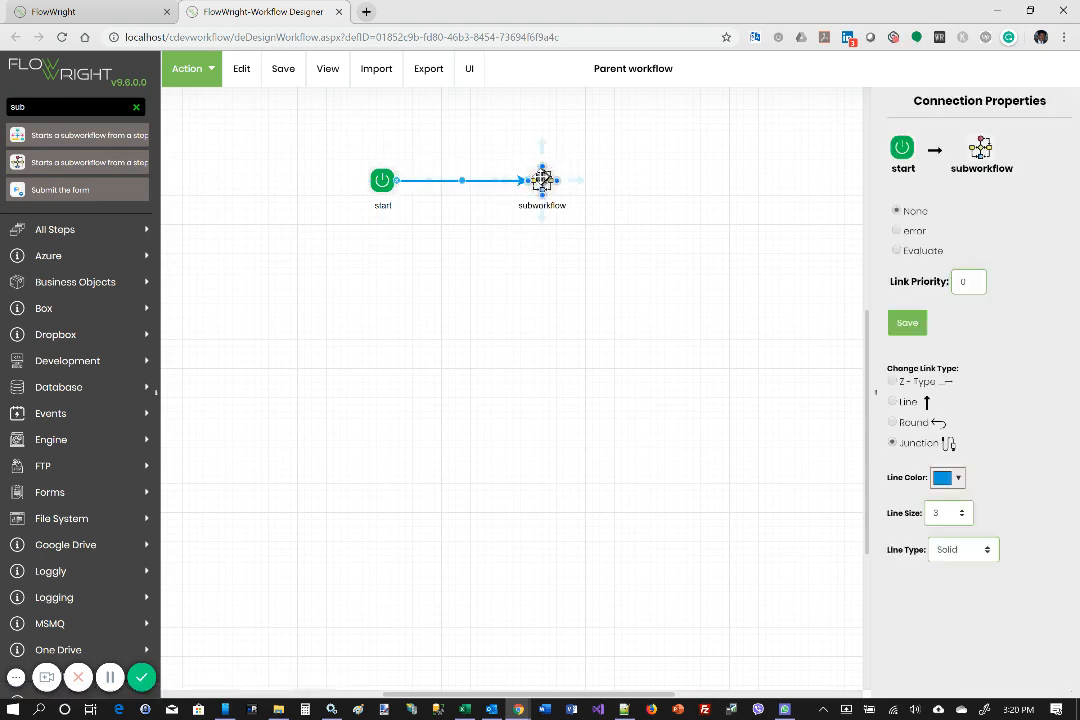
Set the subworkflow step's definition to use to "Child workflow".
{"action": "left_click", "coordinate": [541, 181]}
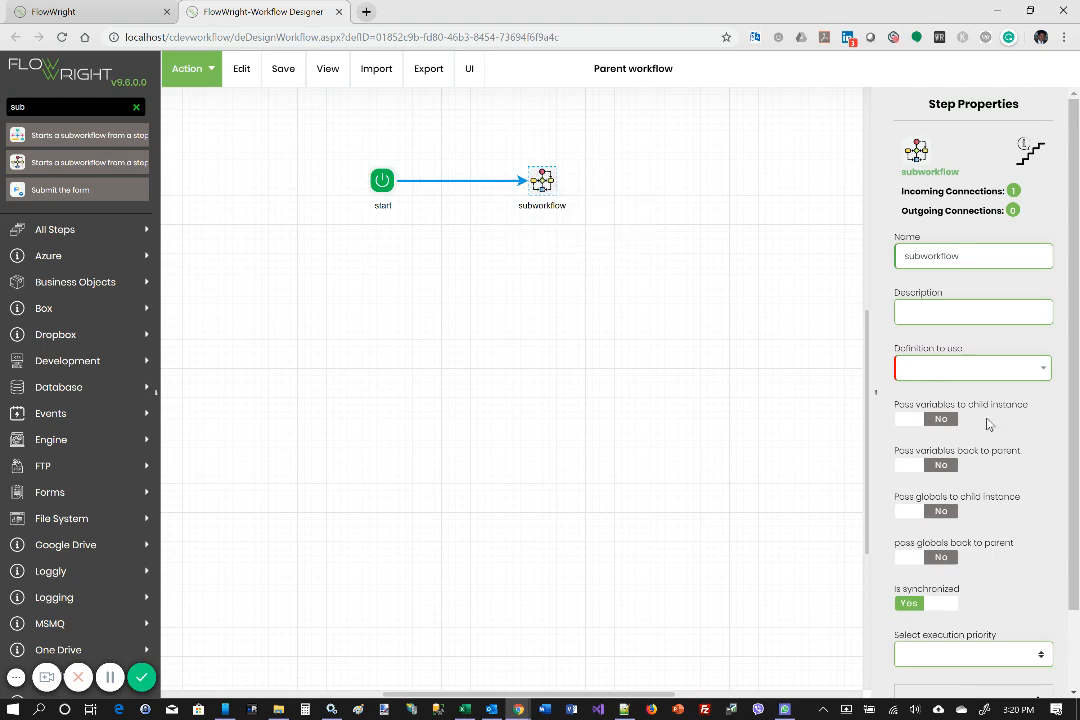
{"action": "scroll", "coordinate": [1017, 318], "scroll_direction": "down", "scroll_amount": 2}
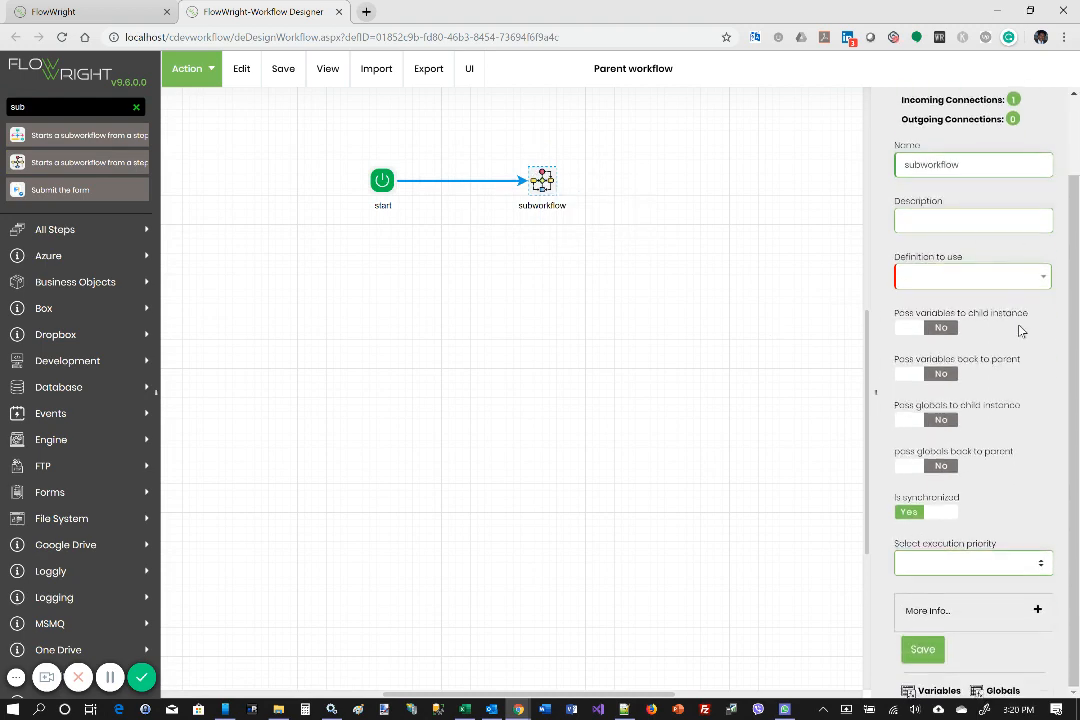
{"action": "left_click", "coordinate": [1043, 276]}
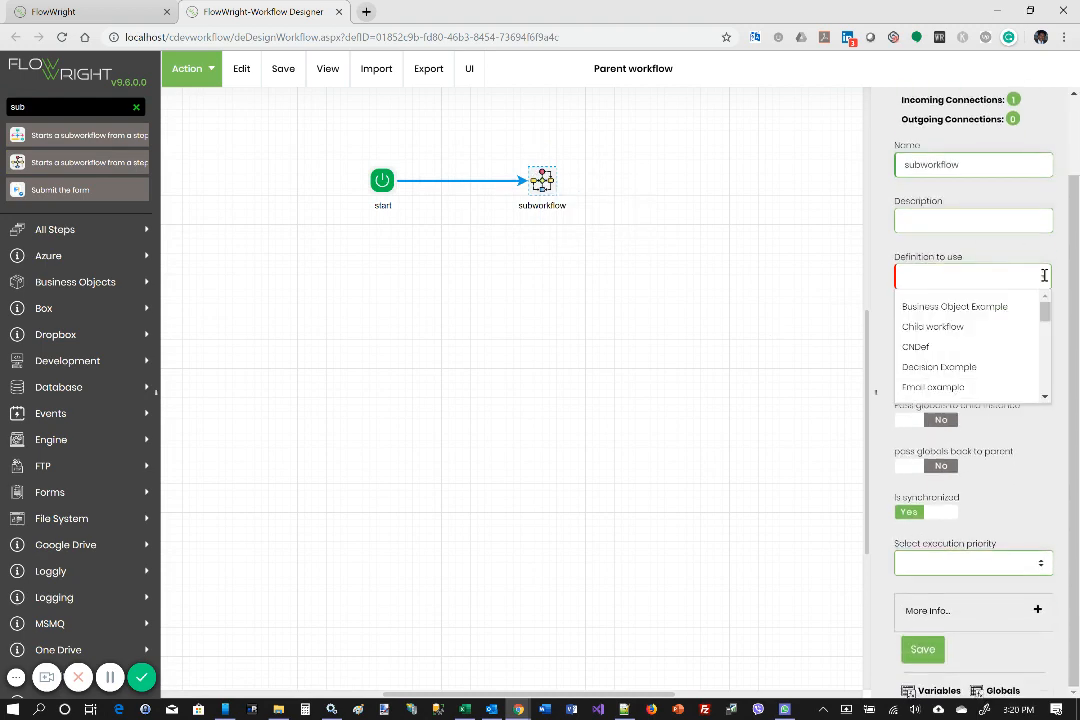
{"action": "left_click_drag", "start_coordinate": [1046, 312], "coordinate": [1047, 312]}
{"action": "left_click", "coordinate": [950, 327]}
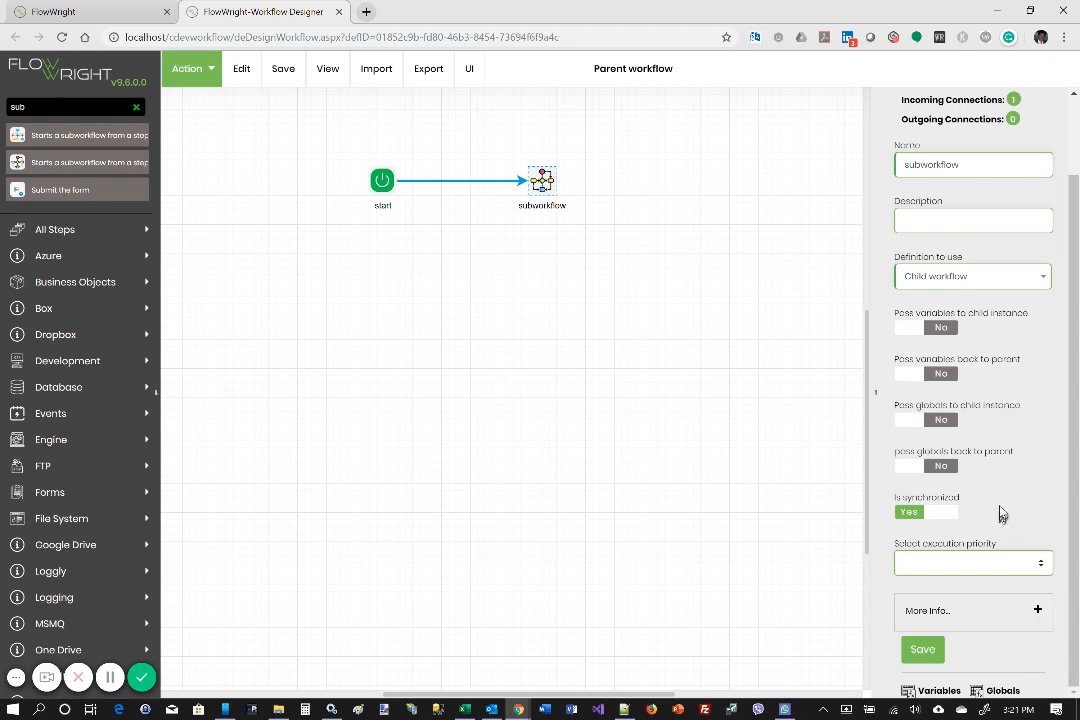
Set the subworkflow step's execution priority to medium and save both the step properties and the workflow definition.
{"action": "left_click", "coordinate": [1040, 564]}
{"action": "left_click", "coordinate": [988, 632]}
{"action": "left_click", "coordinate": [933, 655]}
{"action": "mouse_move", "coordinate": [297, 85]}
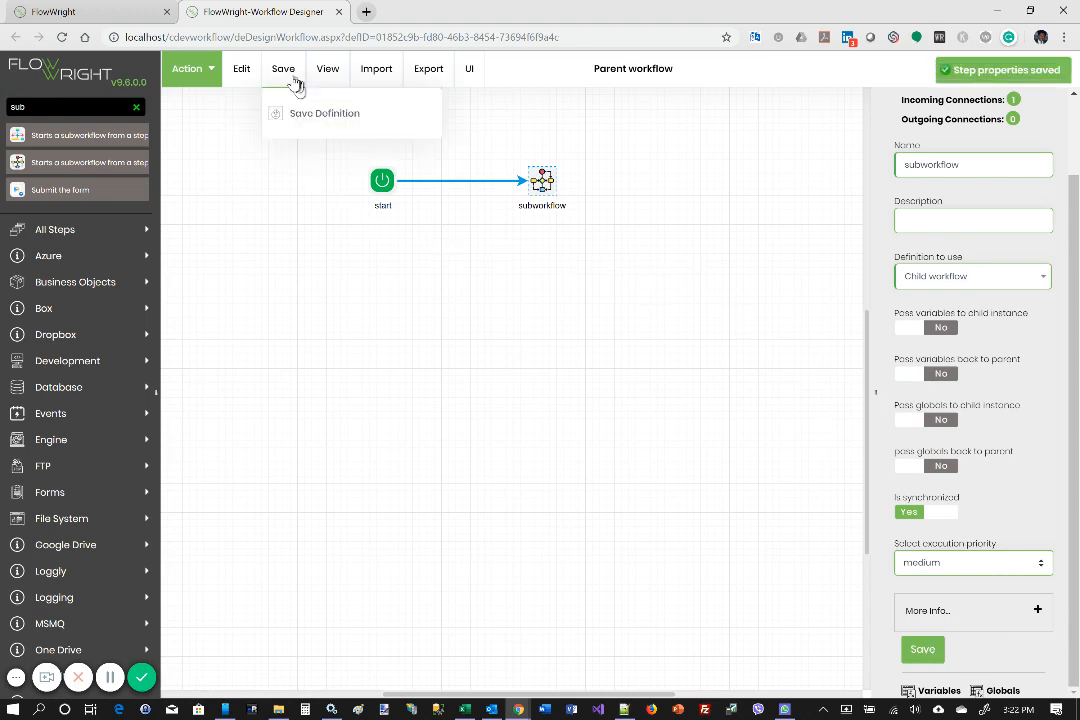
{"action": "left_click", "coordinate": [312, 115]}
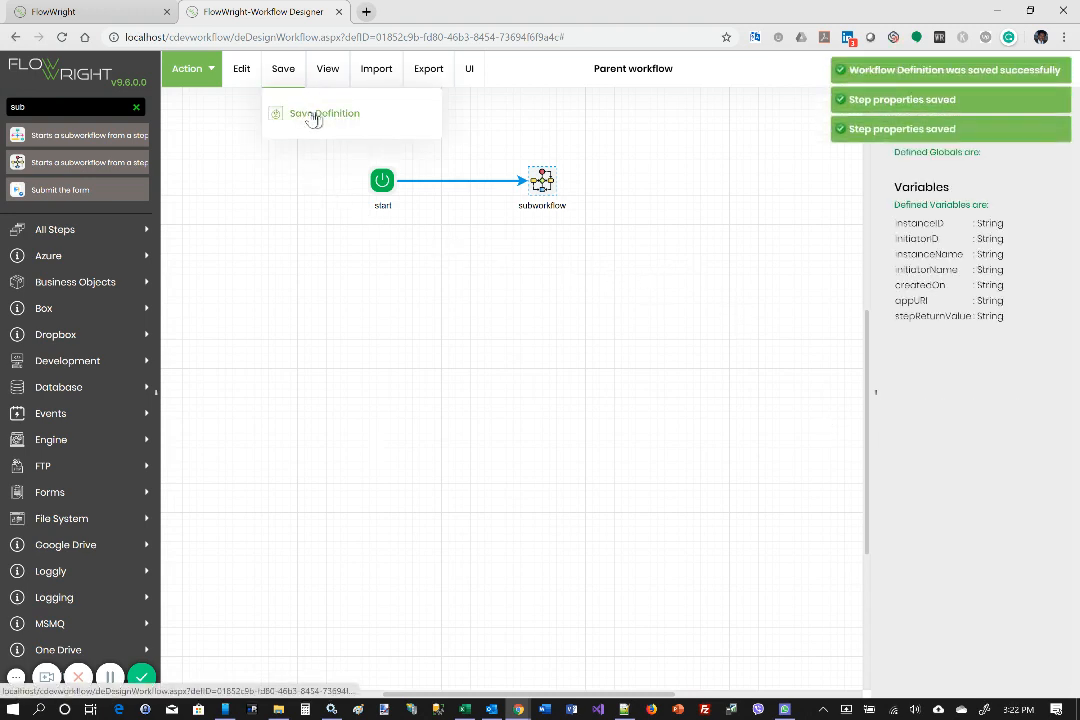
Create and execute an instance of the parent workflow with a generated instance name, and leave the workflow designer.
{"action": "mouse_move", "coordinate": [199, 78]}
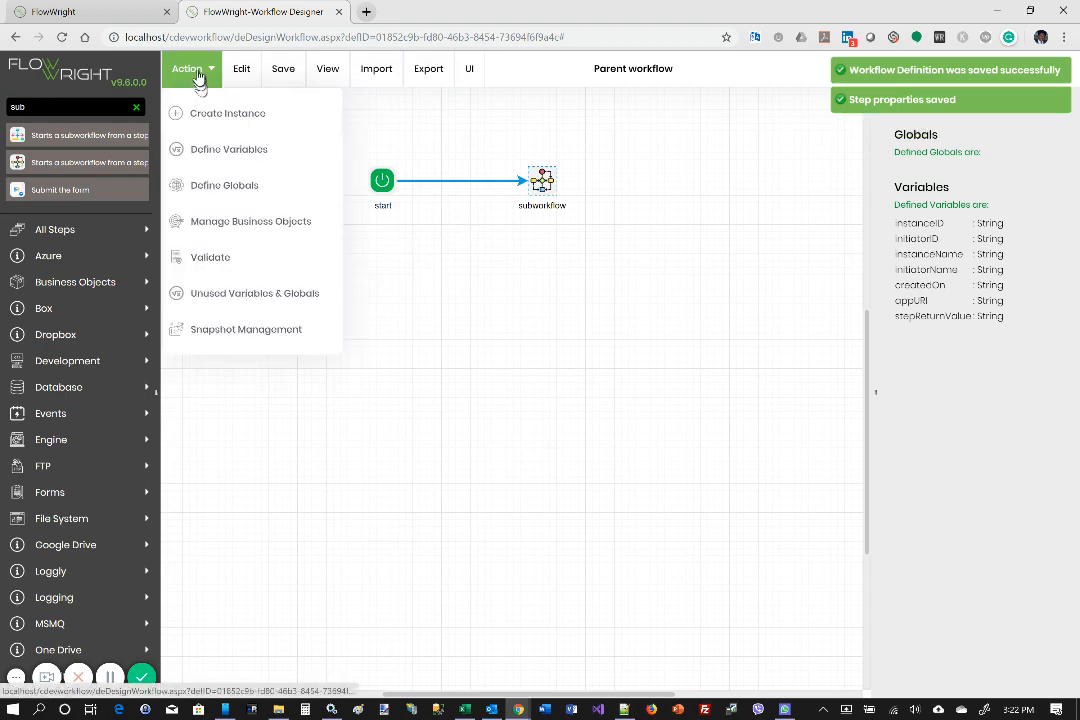
{"action": "left_click", "coordinate": [216, 116]}
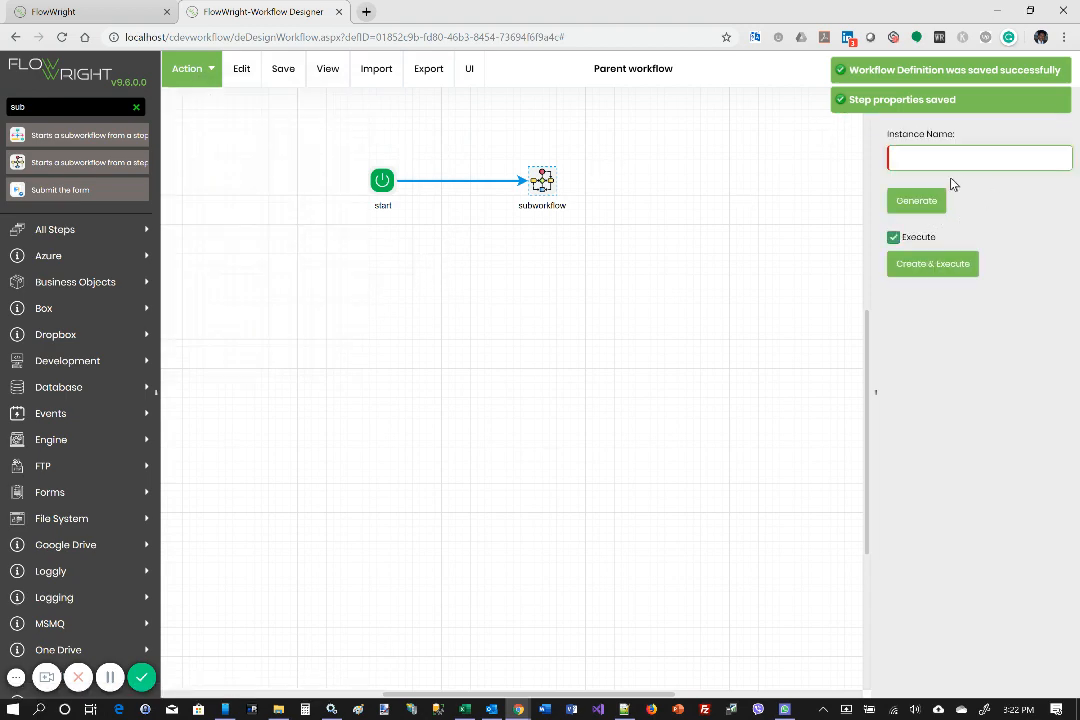
{"action": "left_click", "coordinate": [929, 202]}
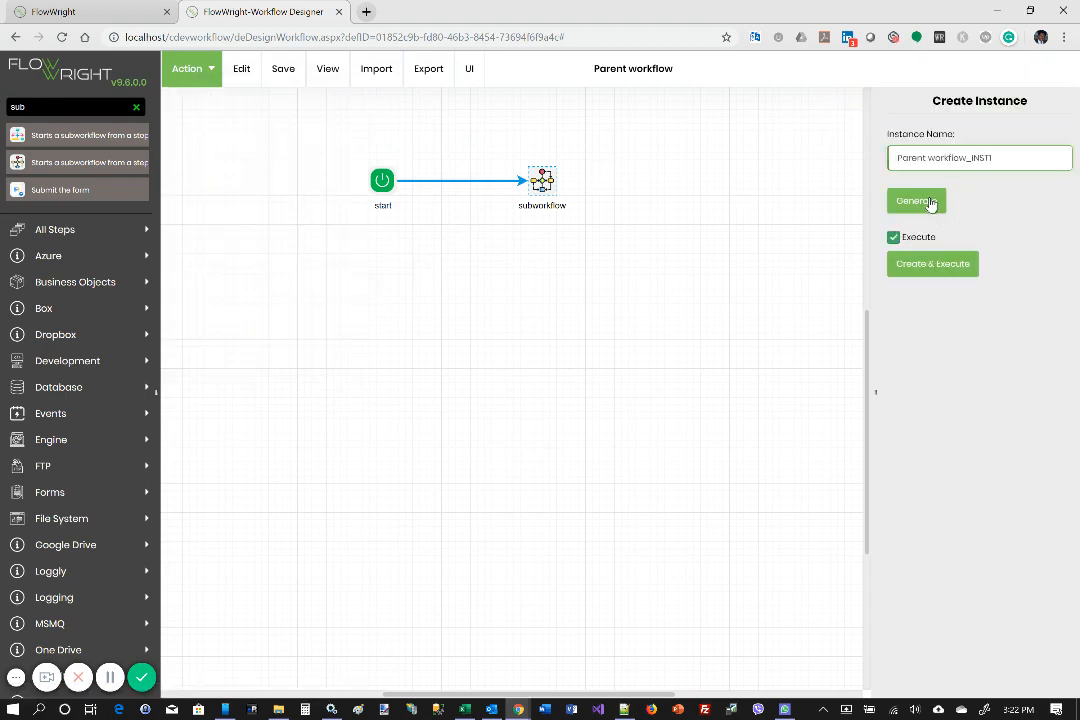
{"action": "left_click", "coordinate": [925, 274]}
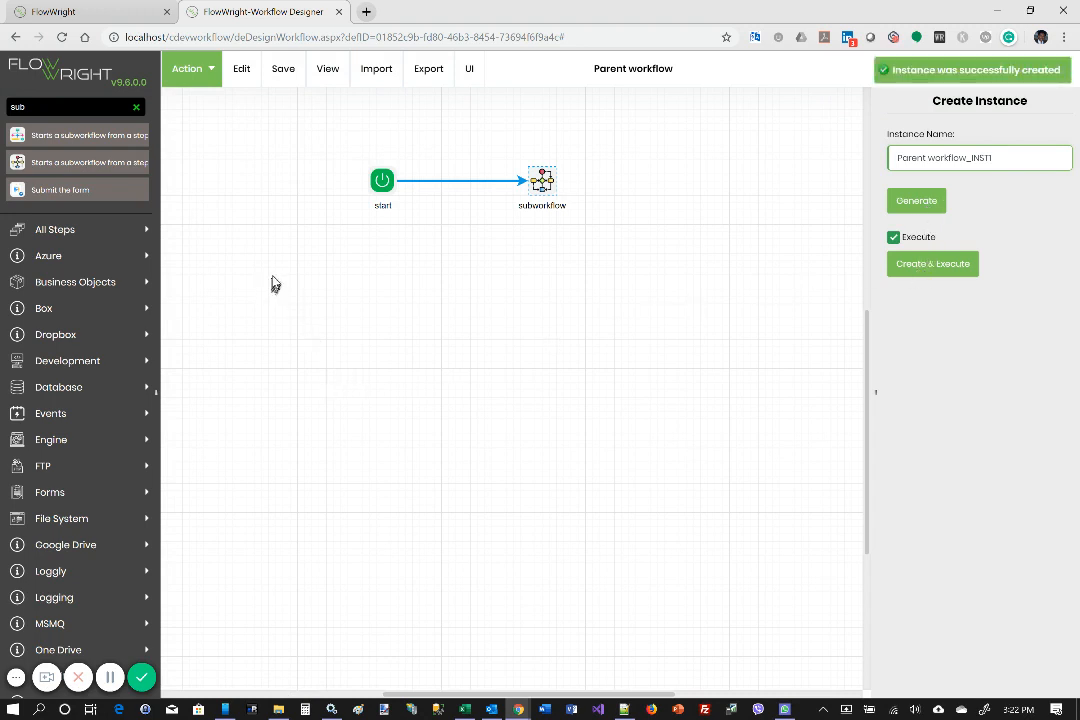
{"action": "left_click", "coordinate": [339, 12]}
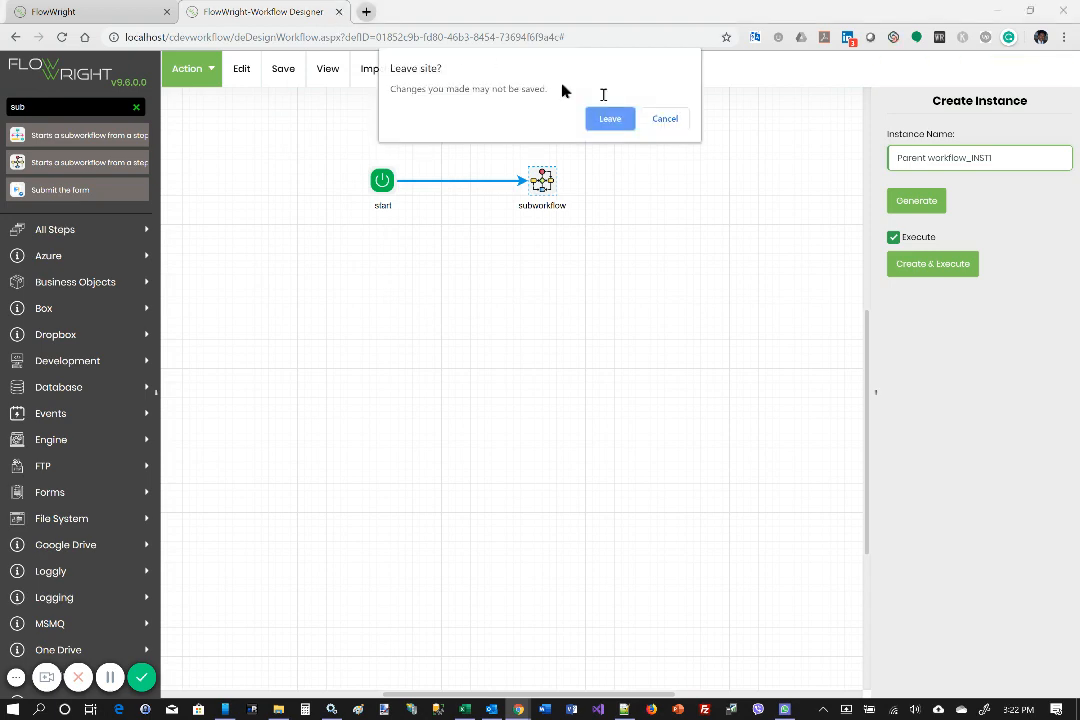
{"action": "left_click", "coordinate": [618, 118]}
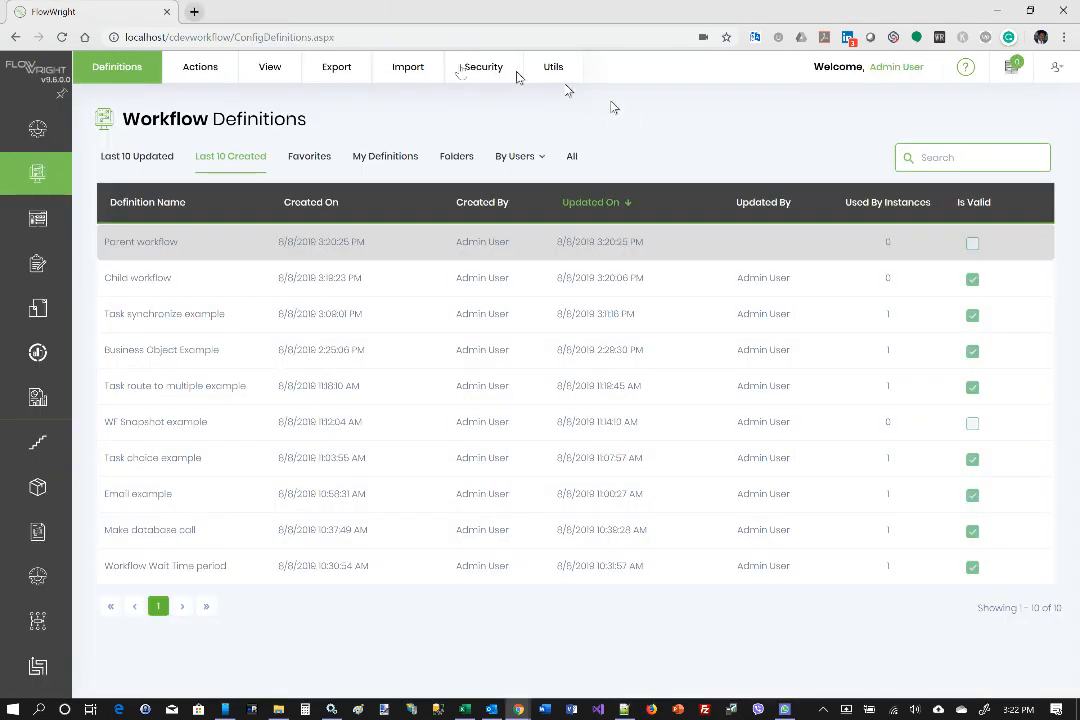
Render the new parent workflow instance from the workflow instances list and open the child instance linked to its subworkflow step.
{"action": "mouse_move", "coordinate": [45, 220]}
{"action": "left_click", "coordinate": [96, 221]}
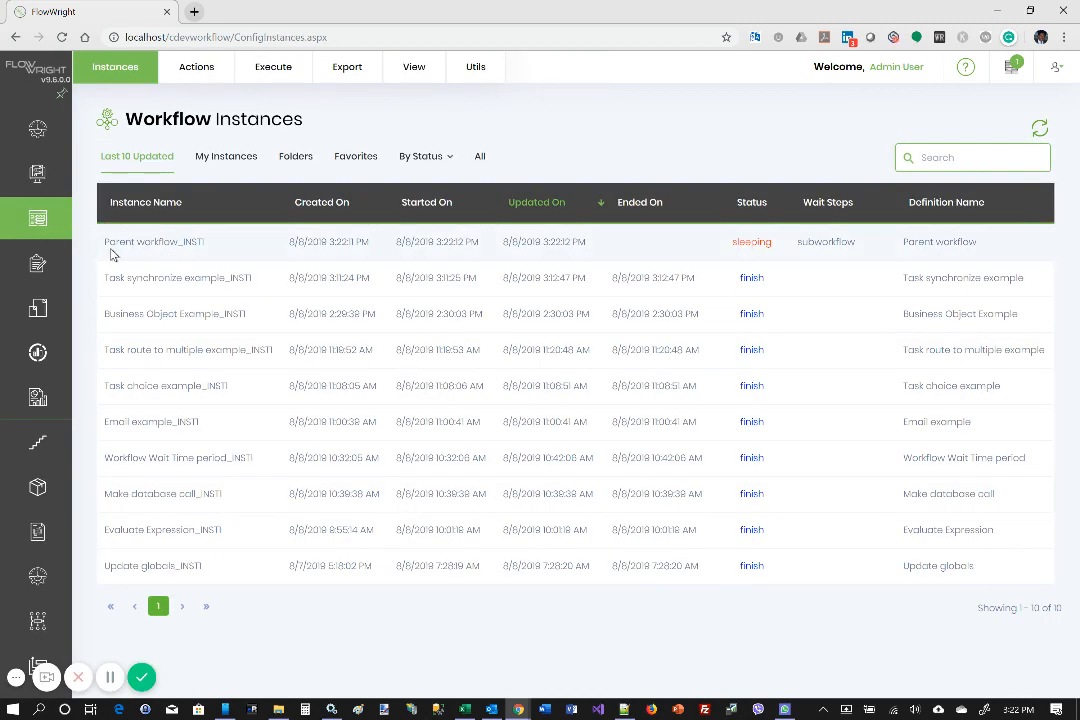
{"action": "left_click", "coordinate": [207, 247]}
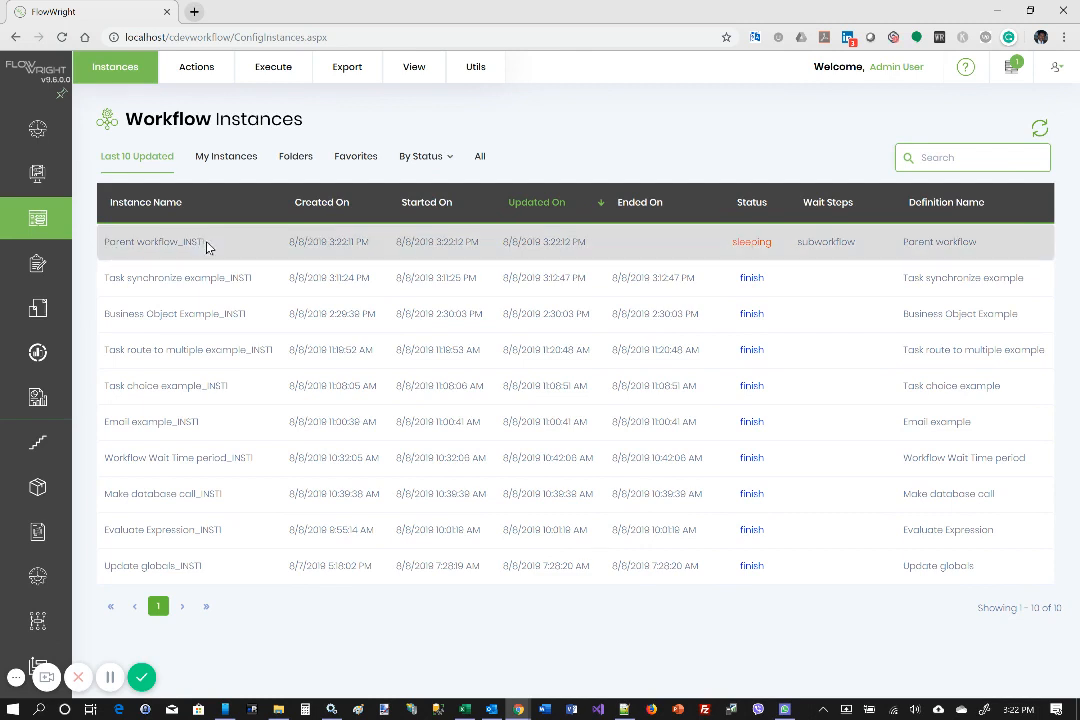
{"action": "left_click", "coordinate": [411, 78]}
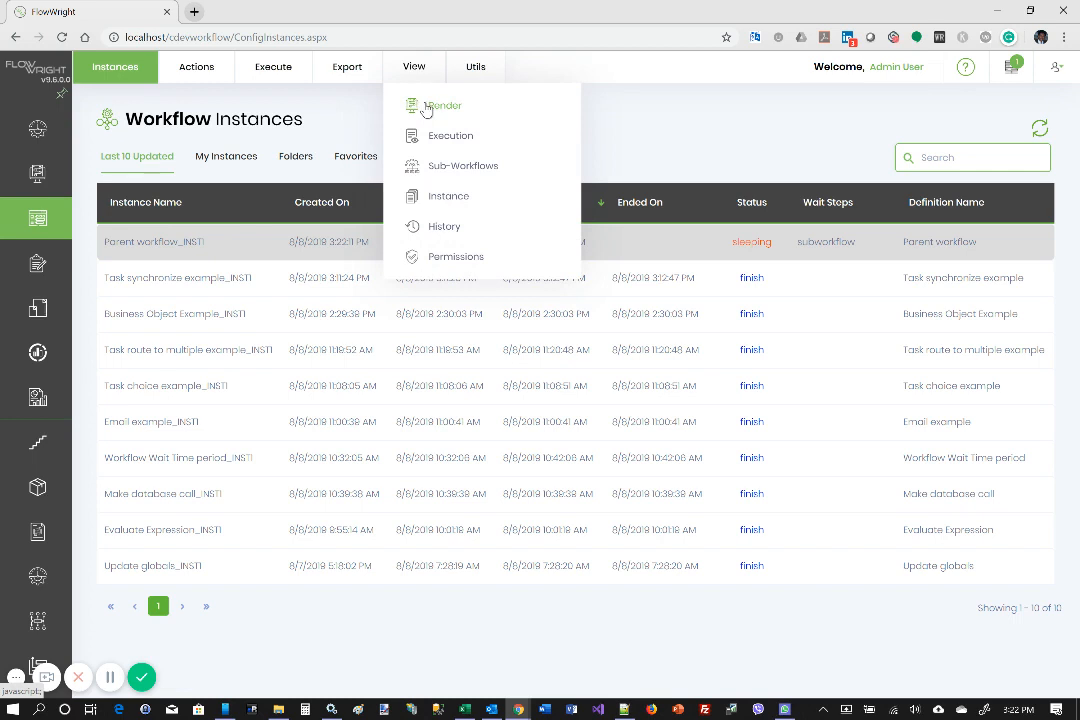
{"action": "left_click", "coordinate": [426, 110]}
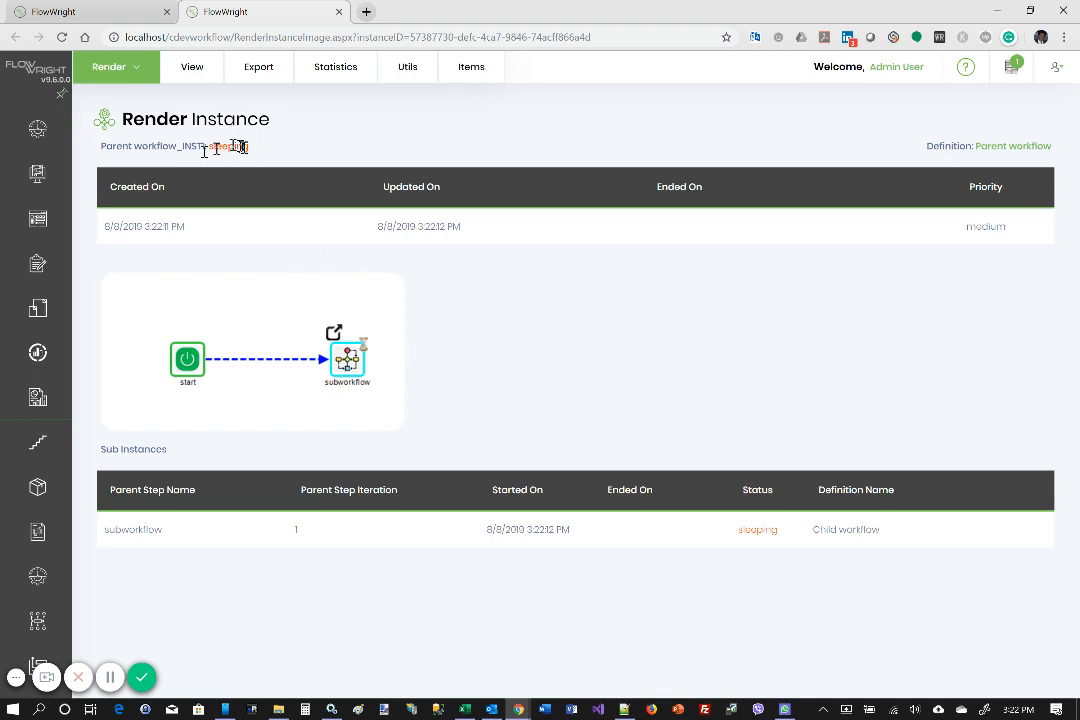
{"action": "left_click", "coordinate": [335, 337]}
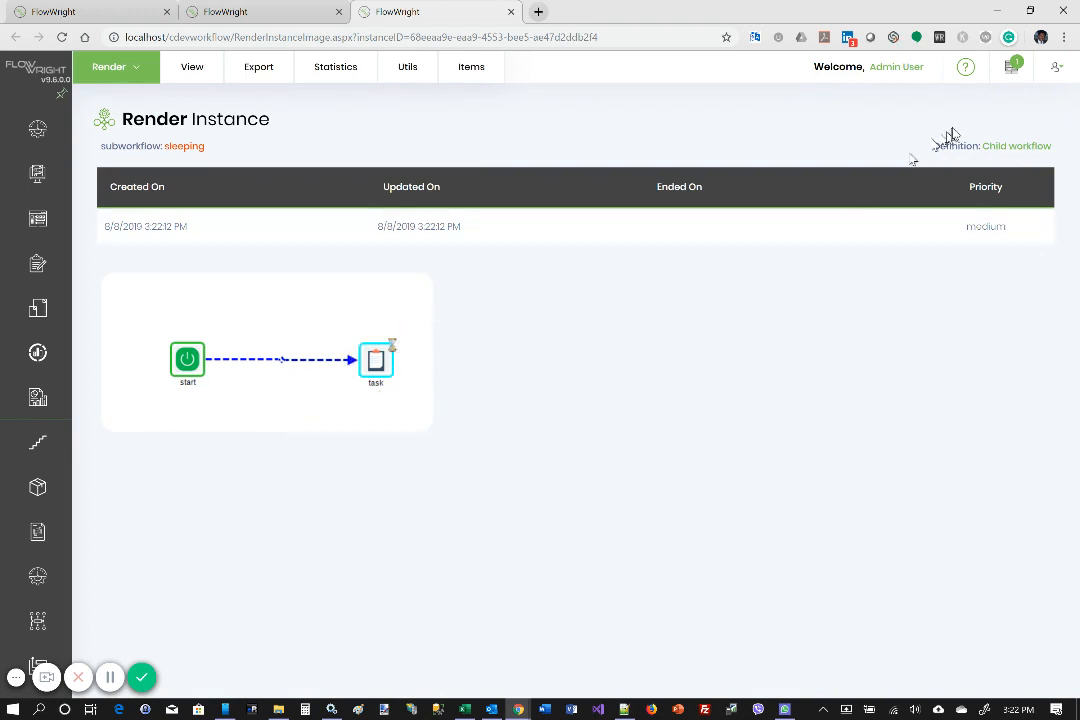
Open the pending "child process task approval" task, complete it, and return to the parent instance's rendering.
{"action": "left_click", "coordinate": [1020, 80]}
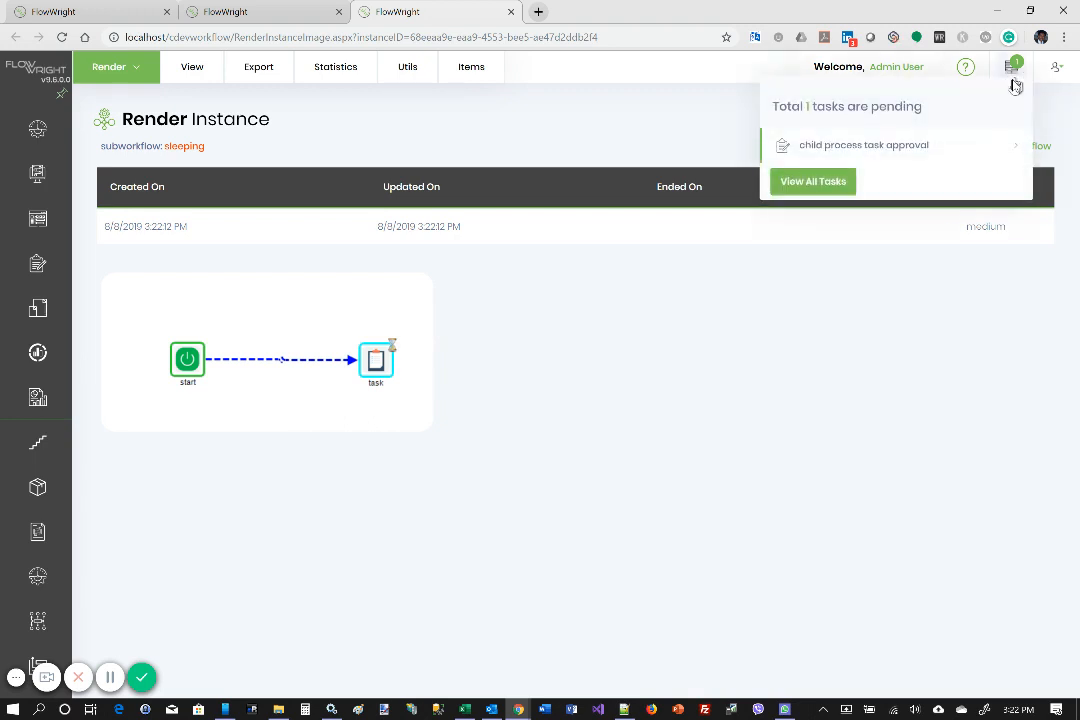
{"action": "left_click", "coordinate": [870, 148]}
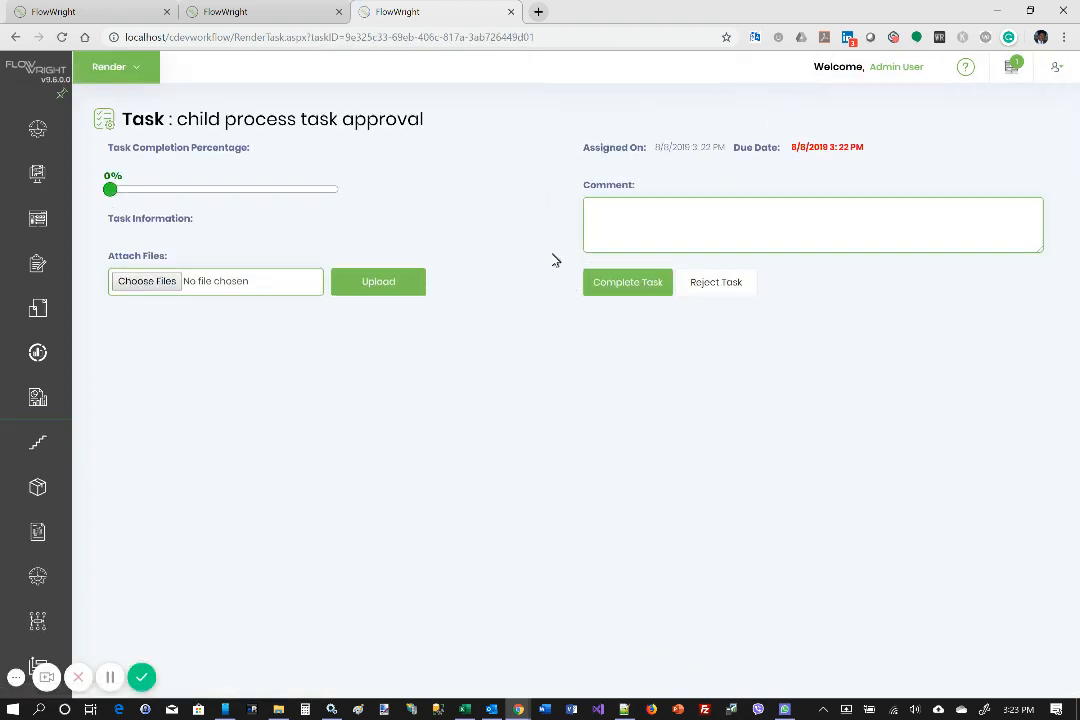
{"action": "left_click", "coordinate": [628, 282]}
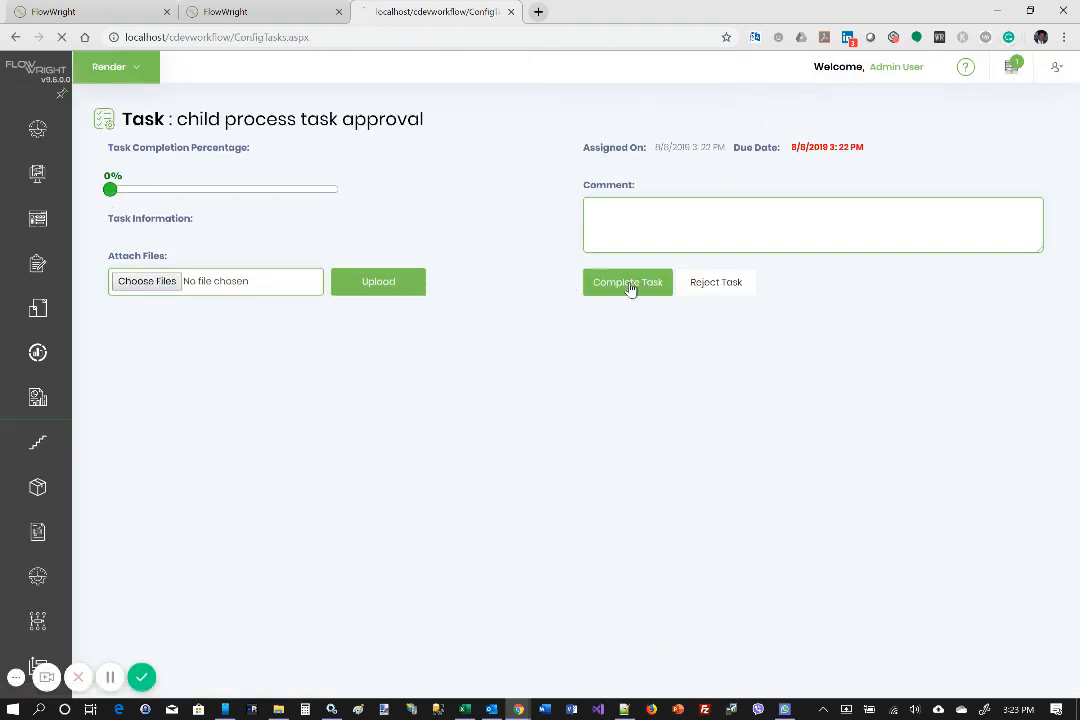
{"action": "left_click", "coordinate": [513, 12]}
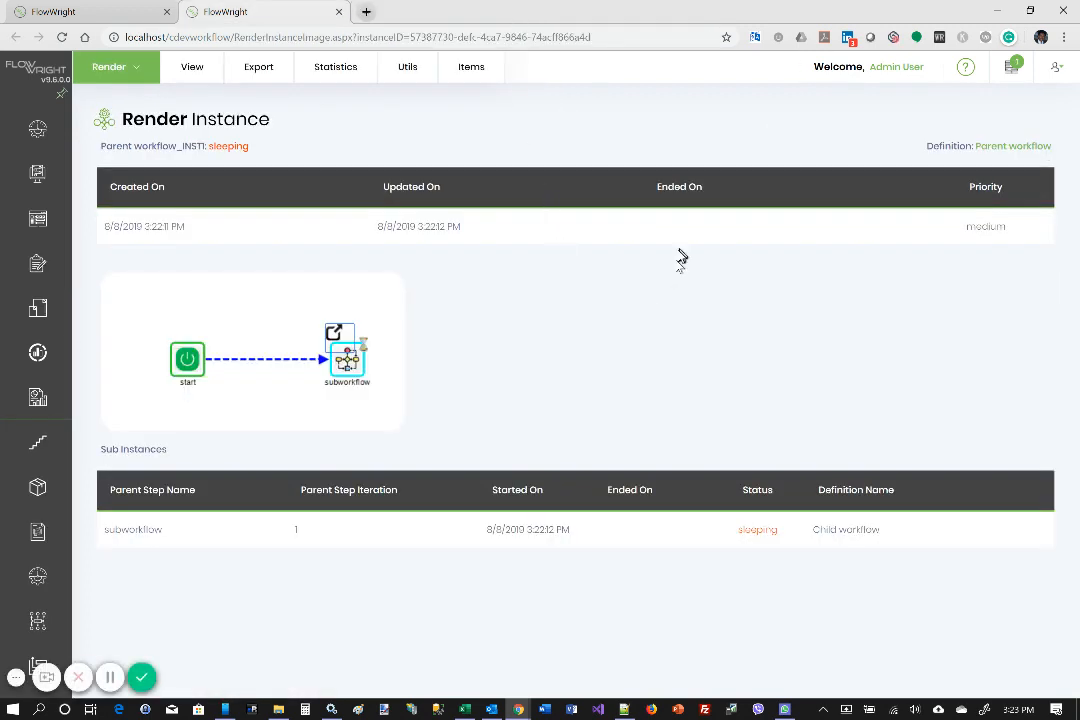